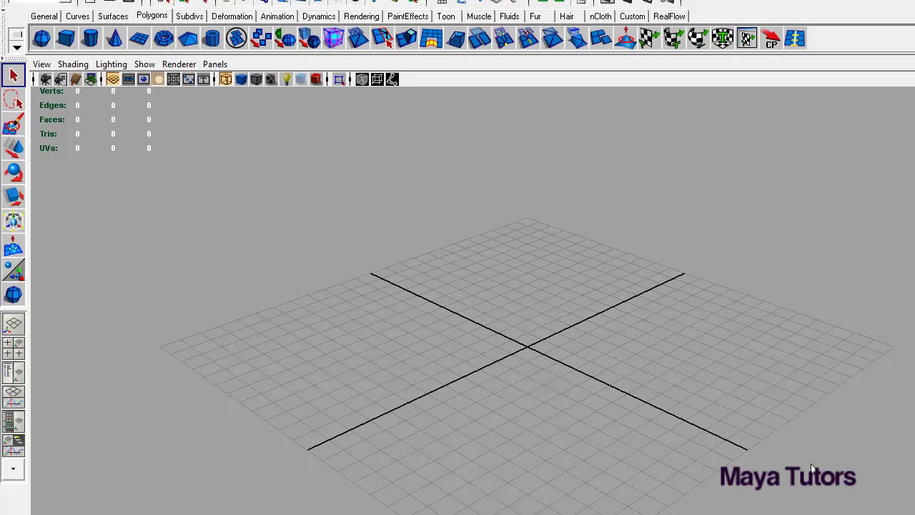
Choose the Dynamics menu set and create a particle emitter at the grid origin
{"action": "left_click_drag", "start_coordinate": [811, 463], "coordinate": [786, 460], "text": "alt"}
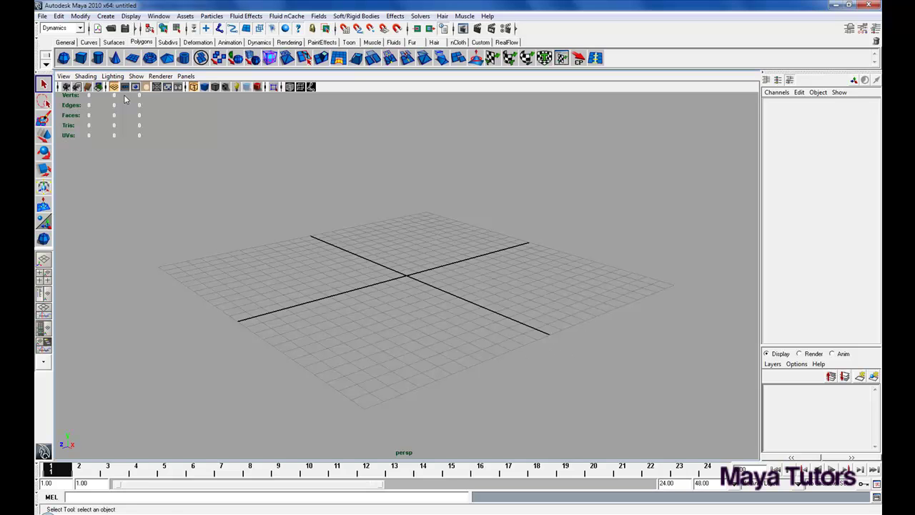
{"action": "left_click", "coordinate": [76, 28]}
{"action": "left_click", "coordinate": [62, 64]}
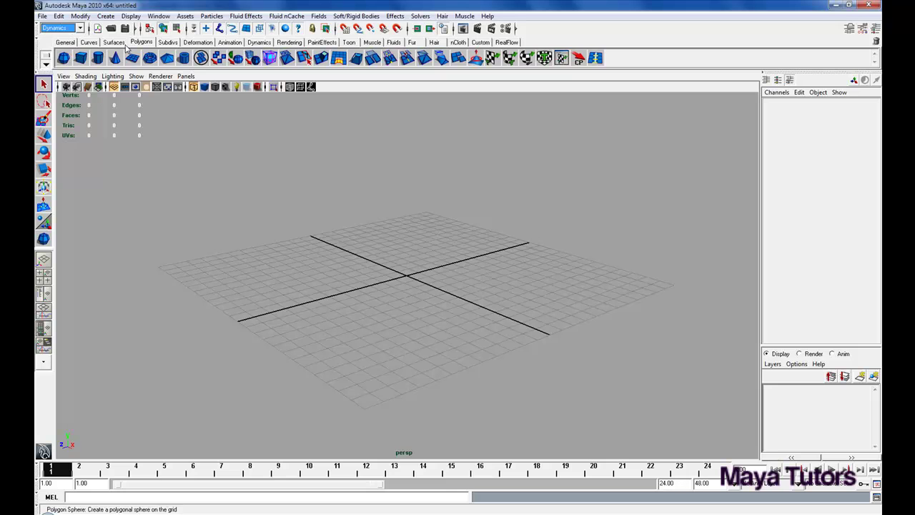
{"action": "left_click", "coordinate": [212, 16]}
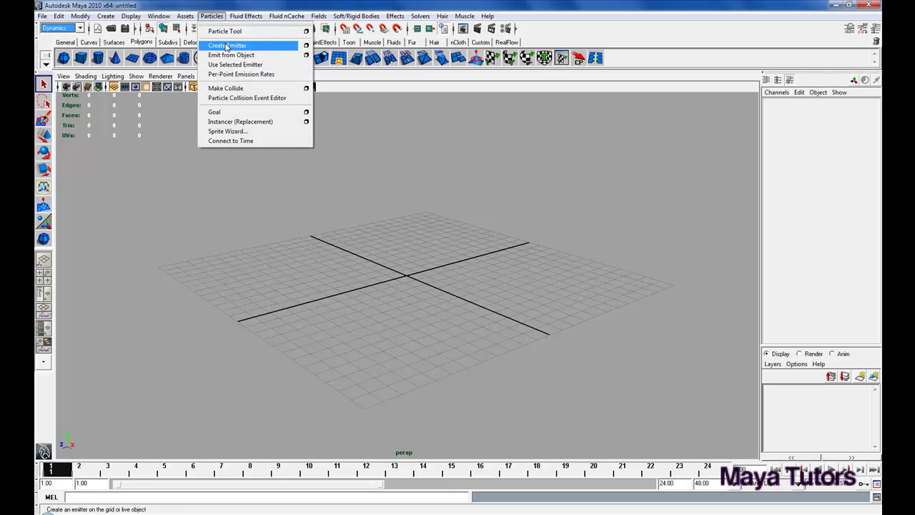
{"action": "left_click", "coordinate": [227, 47]}
Hide the grid in the perspective viewport
{"action": "left_click_drag", "start_coordinate": [319, 202], "coordinate": [406, 254], "text": "alt"}
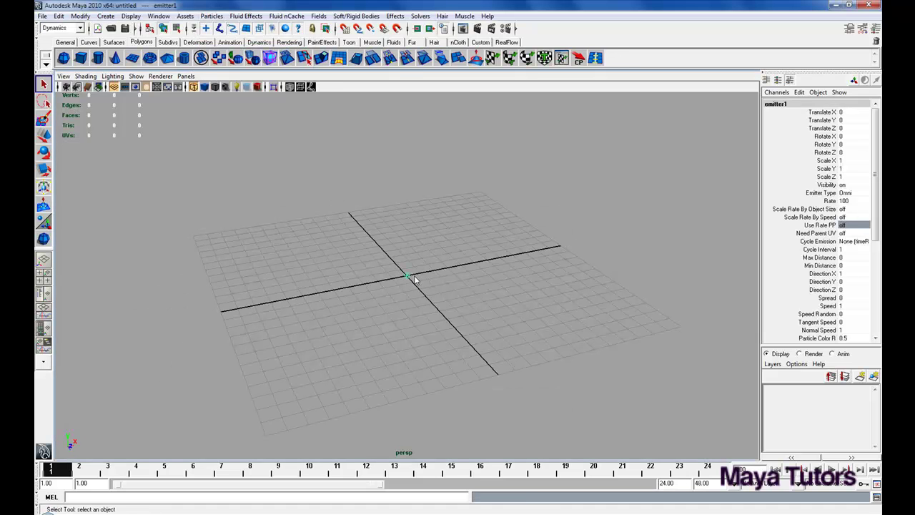
{"action": "left_click", "coordinate": [135, 77]}
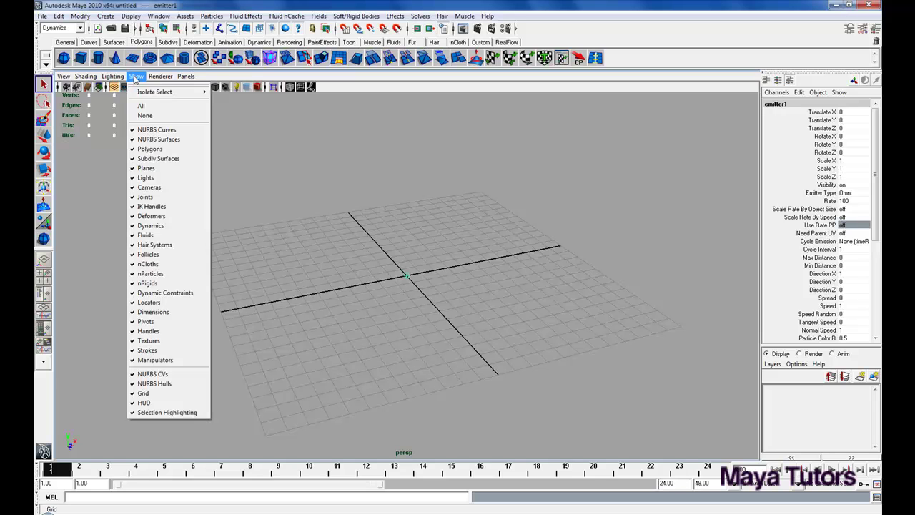
{"action": "left_click", "coordinate": [144, 393]}
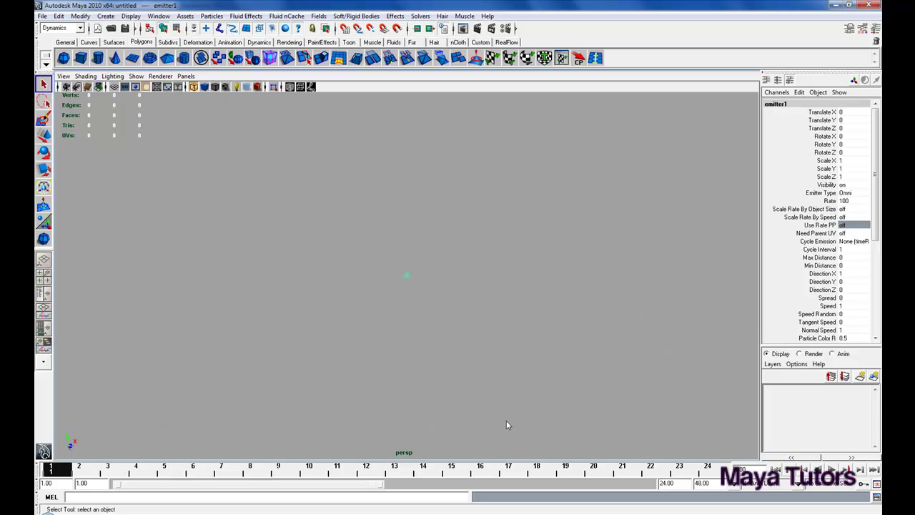
Set the end frame of the playback range to 5000
{"action": "left_click_drag", "start_coordinate": [676, 484], "coordinate": [630, 483]}
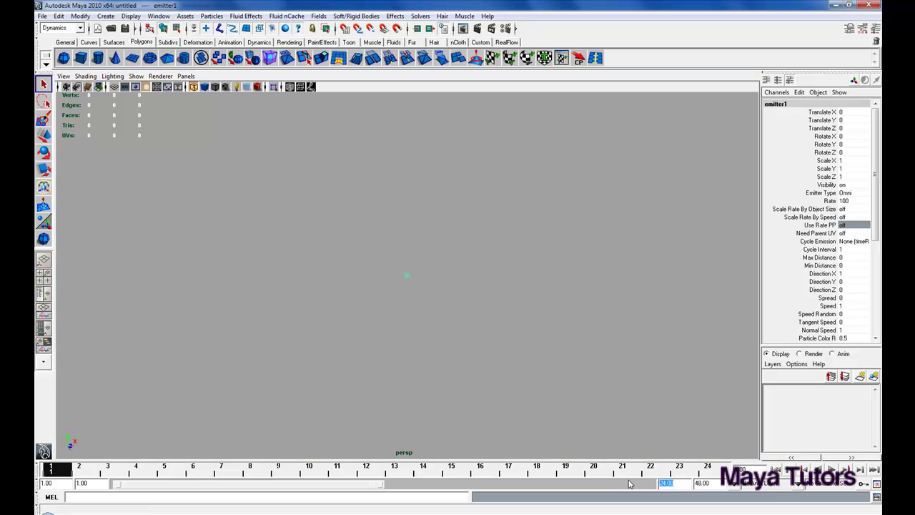
{"action": "type", "text": "5000"}
{"action": "key", "text": "Return"}
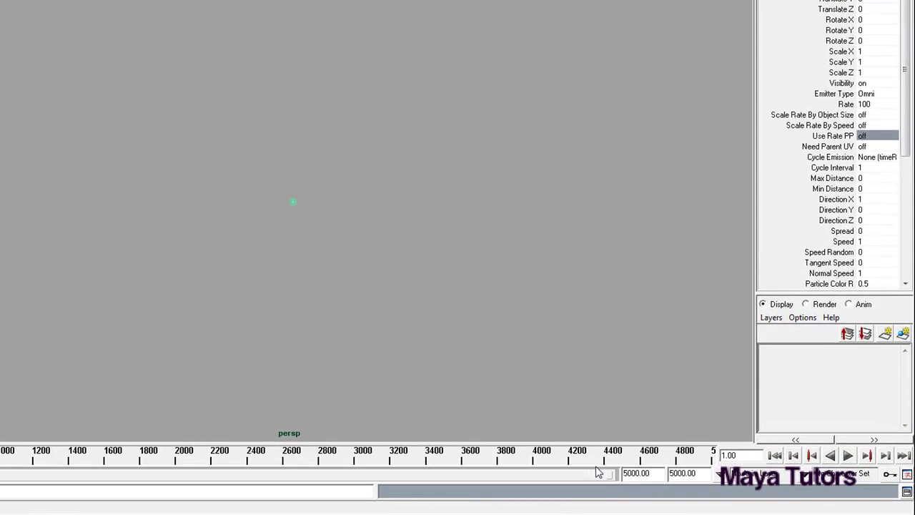
Play the omni particle emission in the viewport, stop it and return to the first frame
{"action": "left_click_drag", "start_coordinate": [536, 366], "coordinate": [478, 364], "text": "alt"}
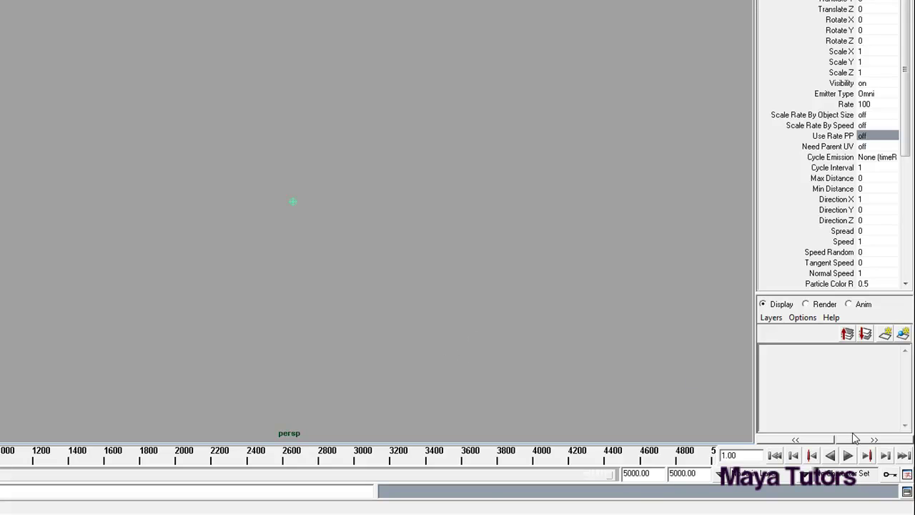
{"action": "left_click", "coordinate": [850, 457]}
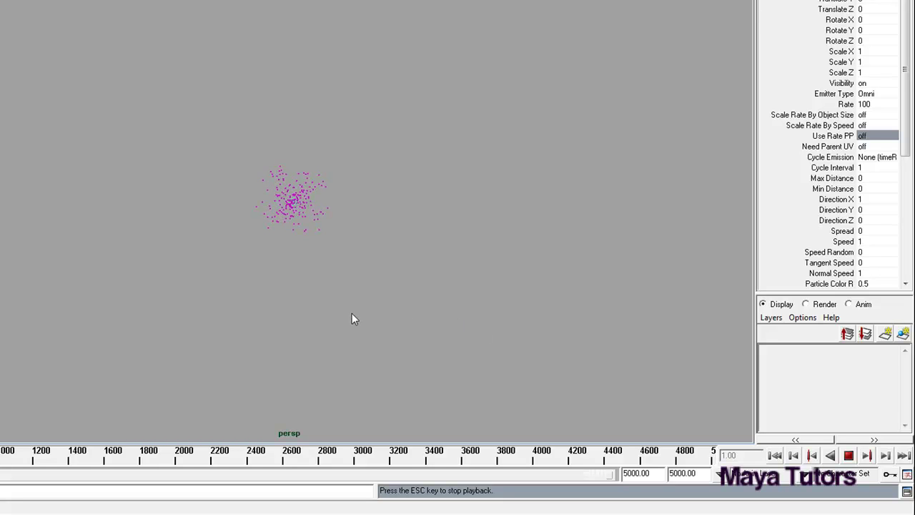
{"action": "left_click_drag", "start_coordinate": [351, 314], "coordinate": [349, 287], "text": "alt"}
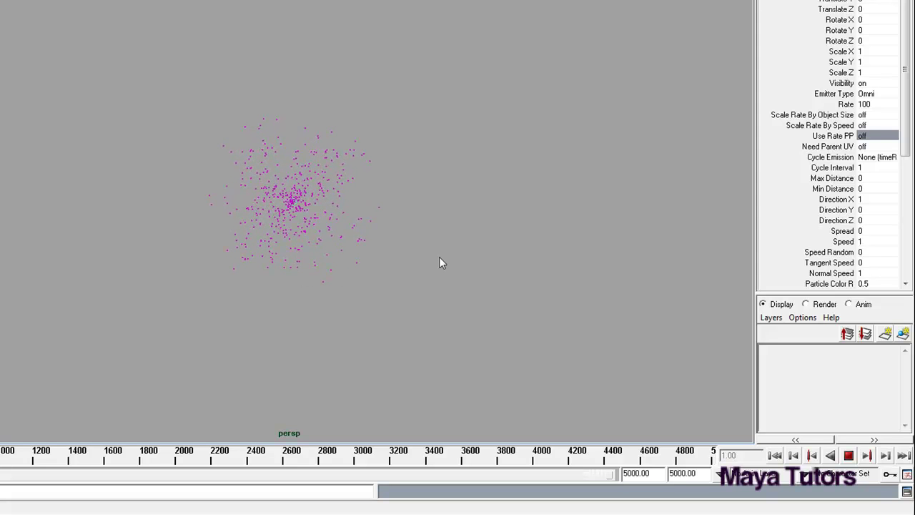
{"action": "left_click", "coordinate": [847, 459]}
{"action": "left_click_drag", "start_coordinate": [490, 261], "coordinate": [435, 251], "text": "alt"}
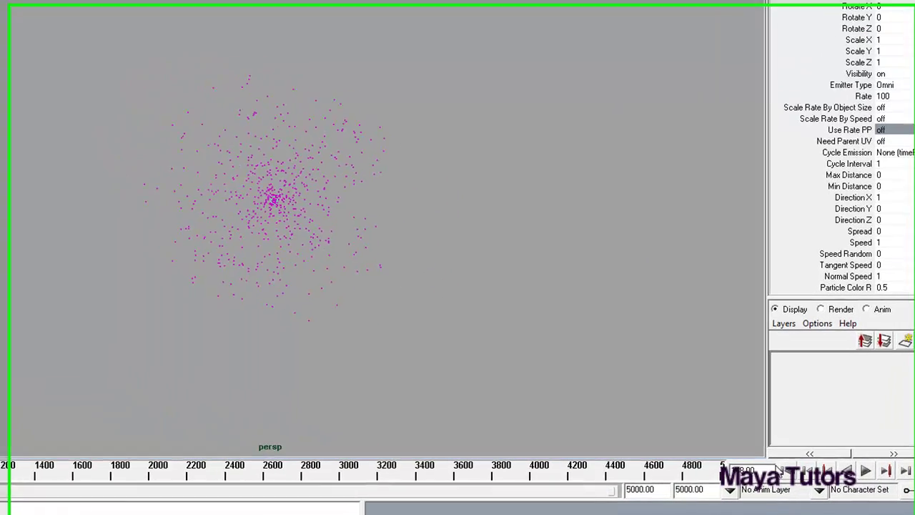
{"action": "left_click", "coordinate": [773, 472]}
Show the emitter's detailed attributes and set its Emitter Type to Directional
{"action": "key", "text": "ctrl+a"}
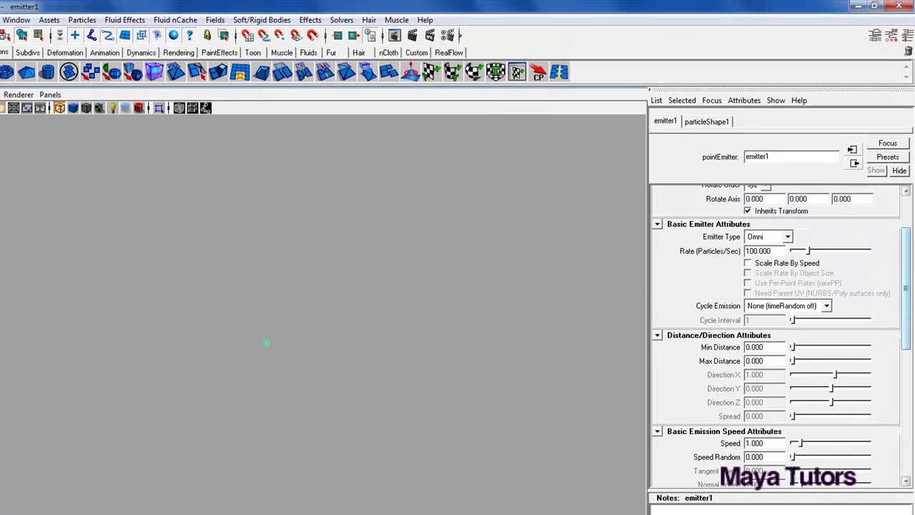
{"action": "left_click_drag", "start_coordinate": [913, 335], "coordinate": [913, 299]}
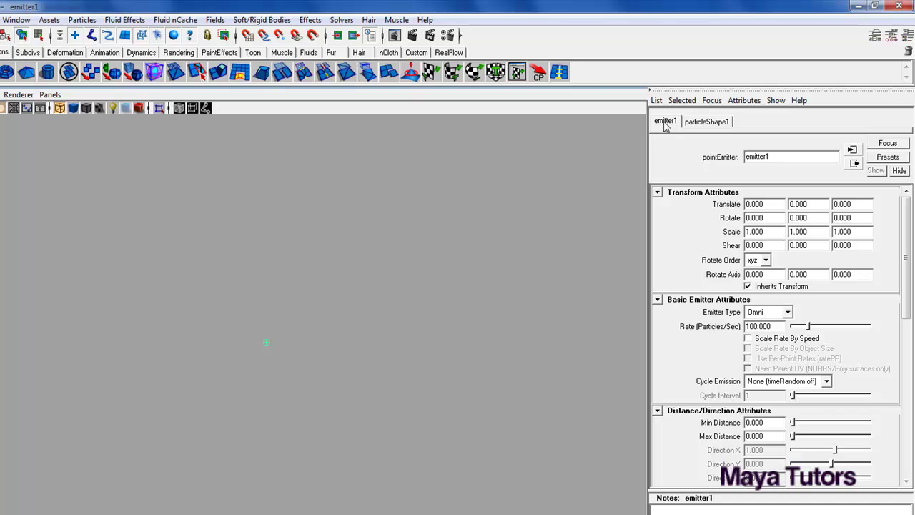
{"action": "scroll", "coordinate": [748, 268], "scroll_direction": "down", "scroll_amount": 2}
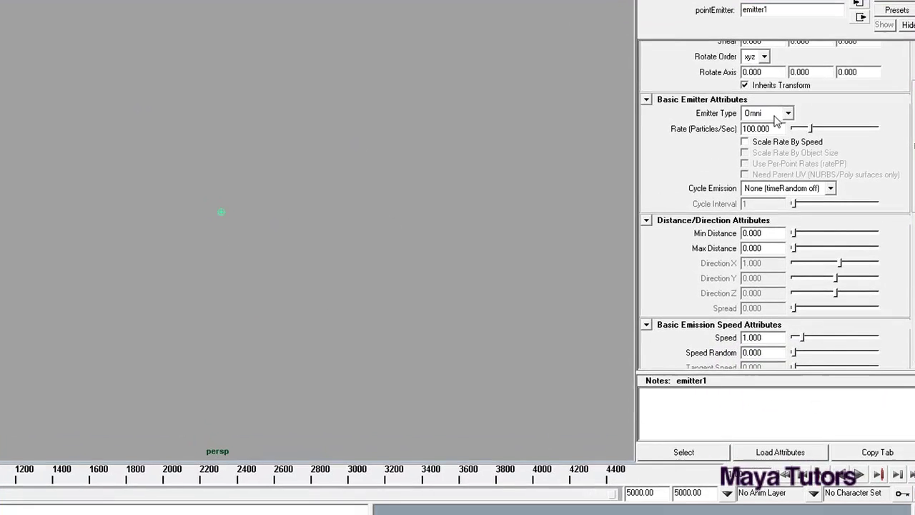
{"action": "left_click", "coordinate": [775, 253]}
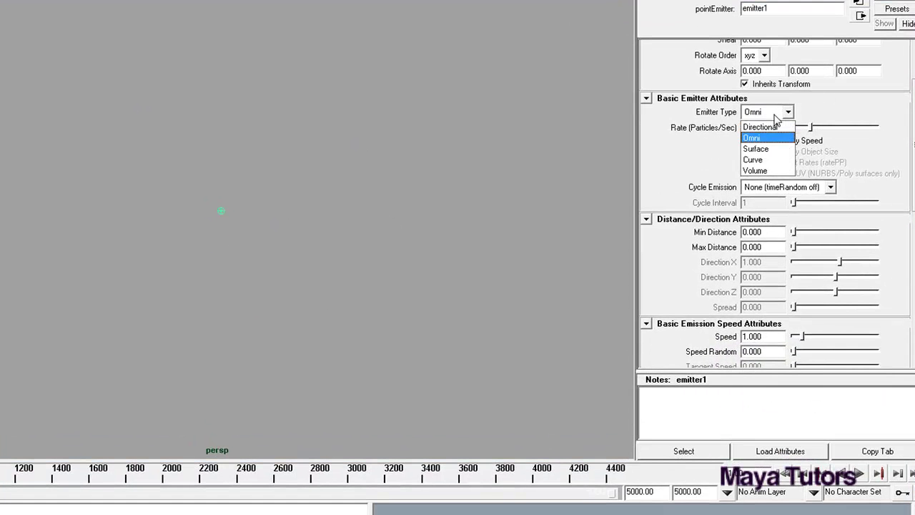
{"action": "left_click", "coordinate": [773, 127]}
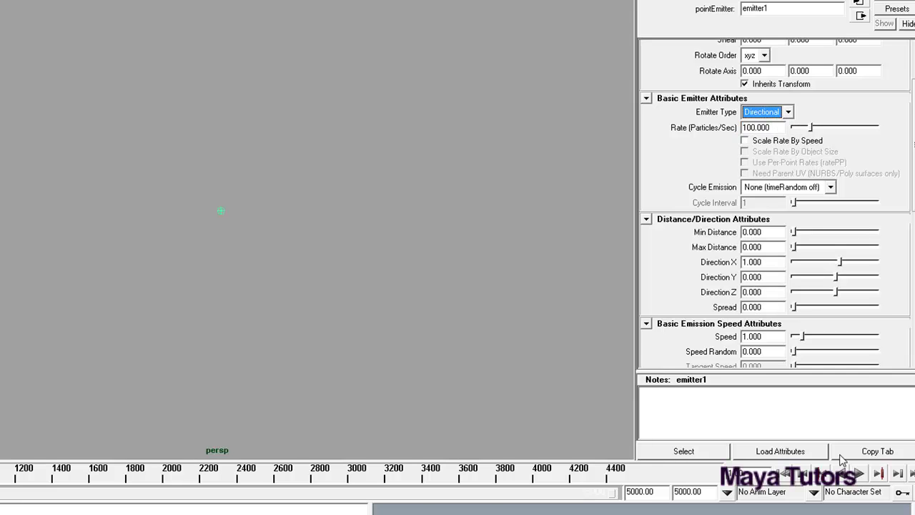
Play the directional emission, examine the particle stream from several angles and stop playback
{"action": "left_click", "coordinate": [859, 473]}
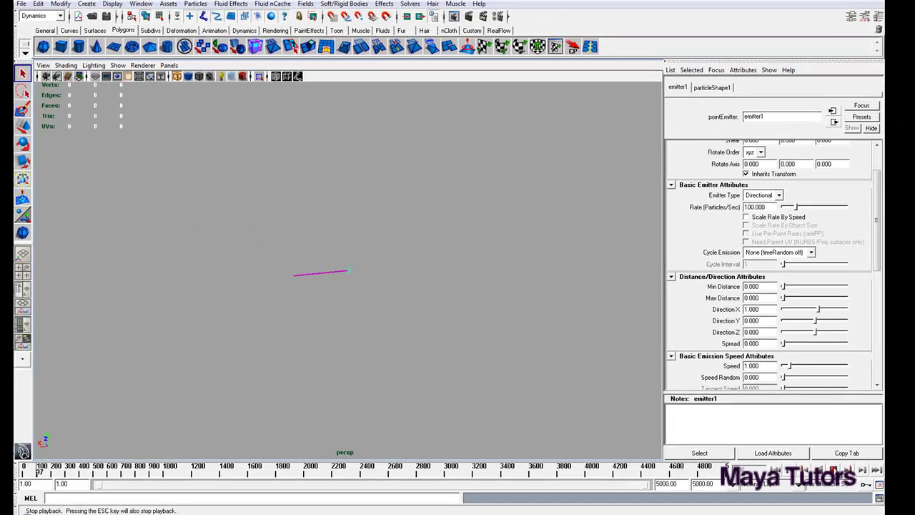
{"action": "left_click_drag", "start_coordinate": [172, 221], "coordinate": [261, 221], "text": "alt"}
{"action": "left_click_drag", "start_coordinate": [391, 284], "coordinate": [495, 286], "text": "alt"}
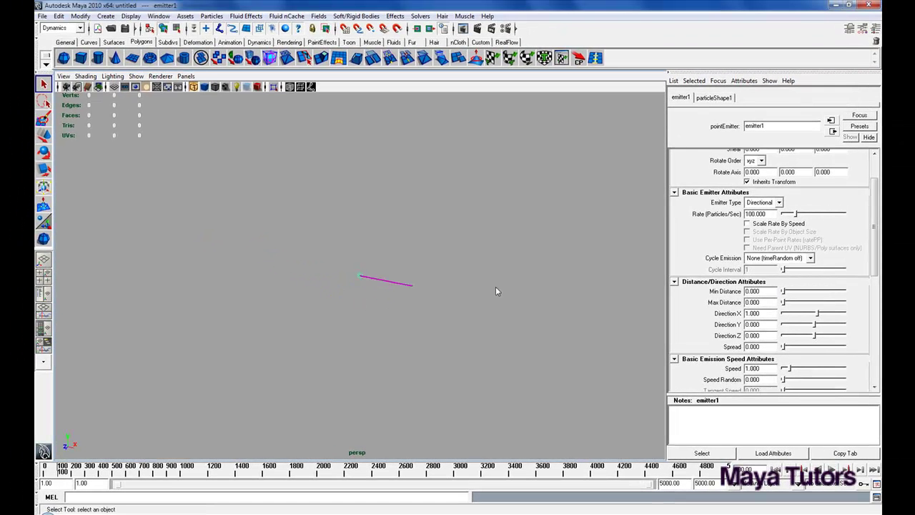
{"action": "right_click_drag", "start_coordinate": [495, 286], "coordinate": [453, 285], "text": "alt"}
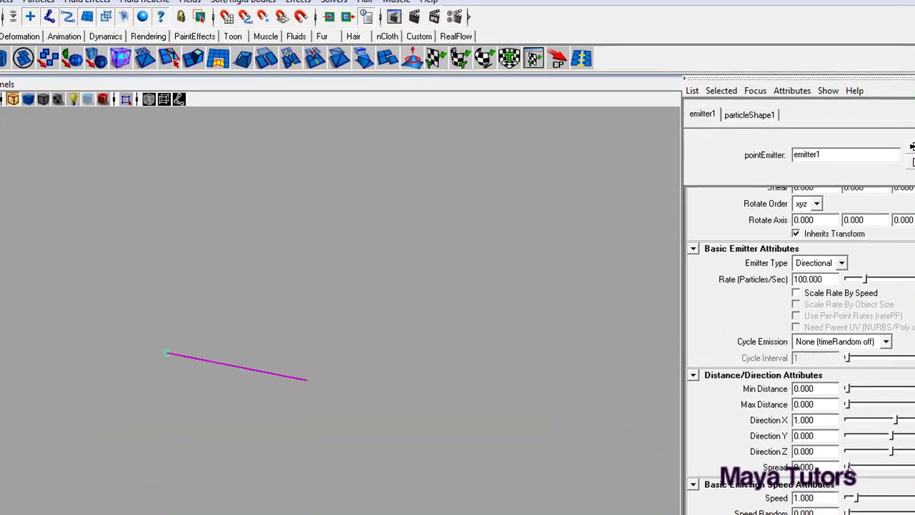
Set the emitter's Spread to about 0.141 and replay the emission from the first frame
{"action": "left_click_drag", "start_coordinate": [784, 347], "coordinate": [787, 347]}
{"action": "left_click_drag", "start_coordinate": [860, 472], "coordinate": [866, 470]}
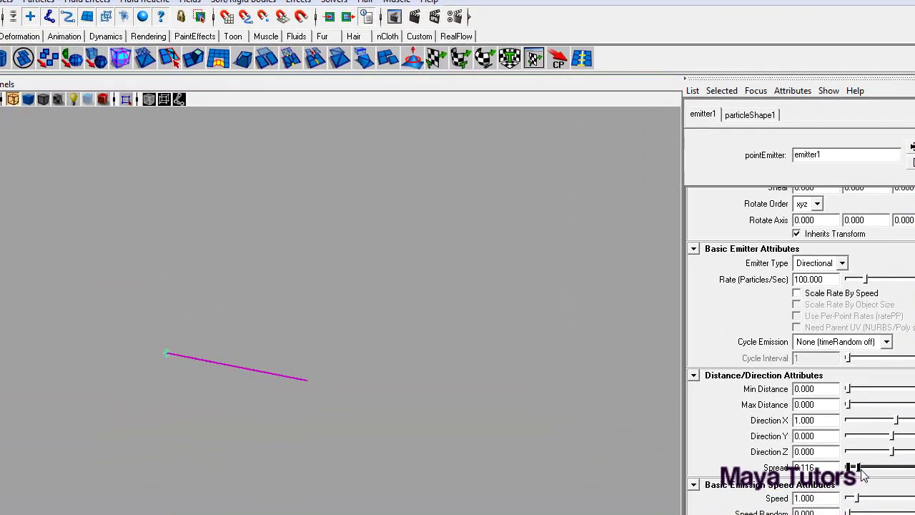
{"action": "left_click", "coordinate": [803, 475]}
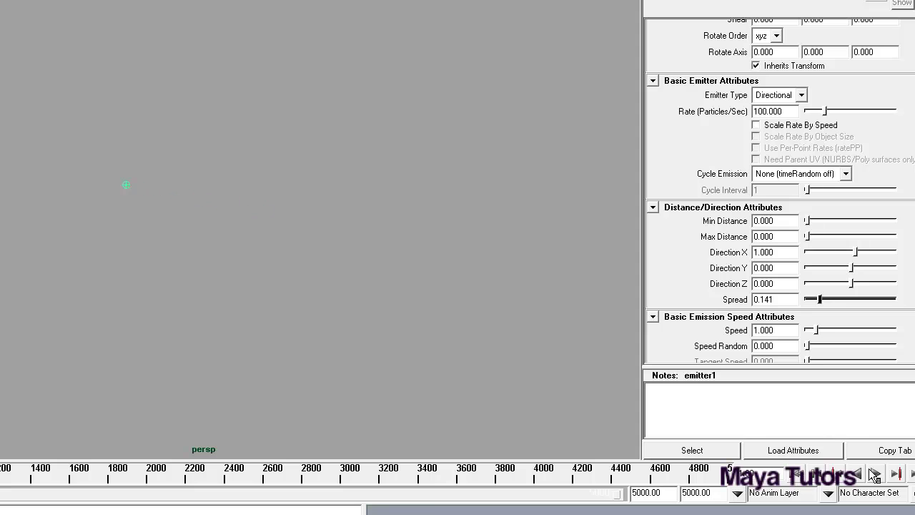
{"action": "left_click", "coordinate": [875, 473]}
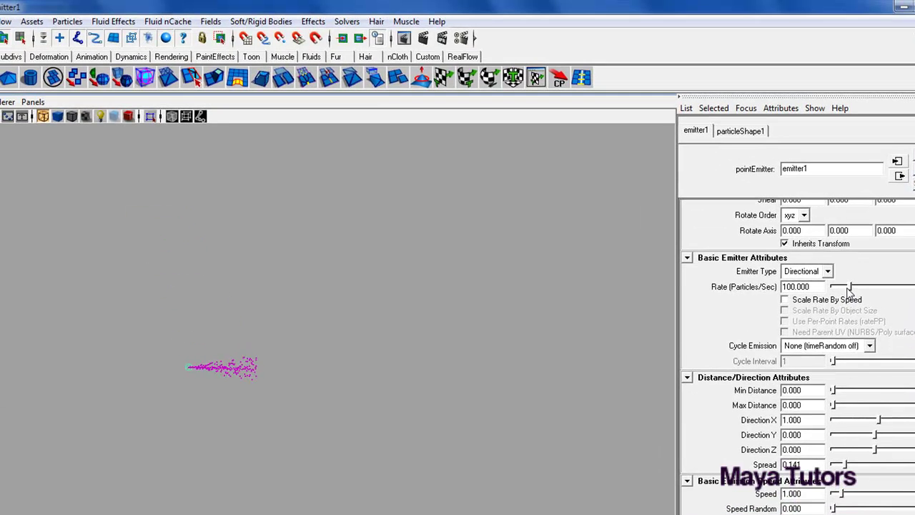
Lower the emitter's Rate to about 49.584 particles per second and enable Scale Rate By Speed
{"action": "left_click_drag", "start_coordinate": [841, 223], "coordinate": [832, 224]}
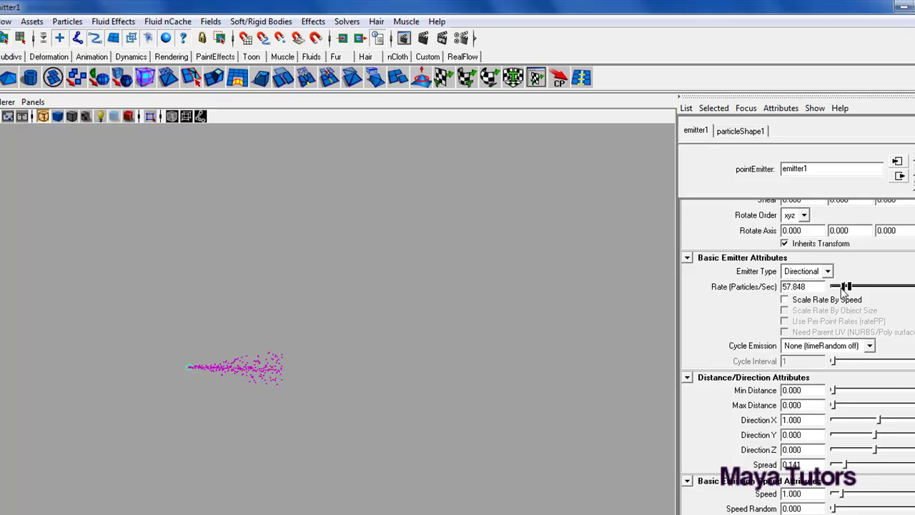
{"action": "left_click_drag", "start_coordinate": [843, 287], "coordinate": [840, 287]}
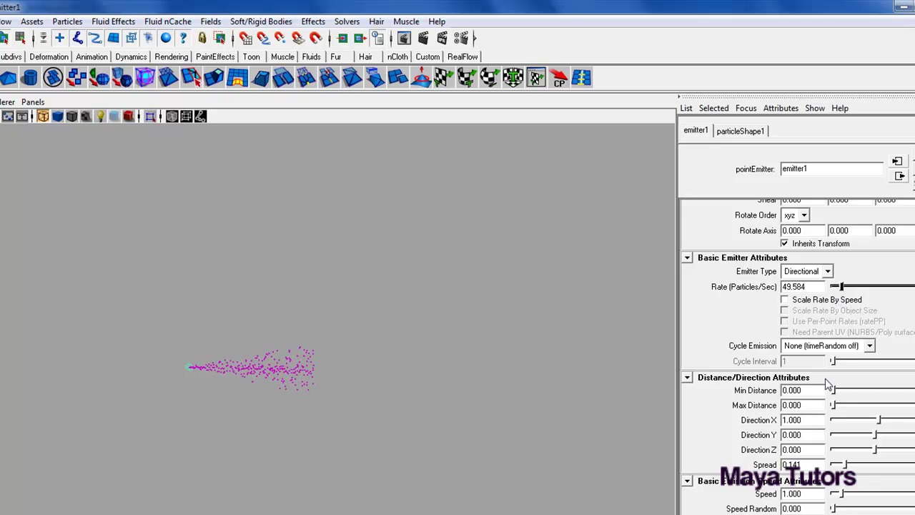
{"action": "left_click", "coordinate": [786, 300]}
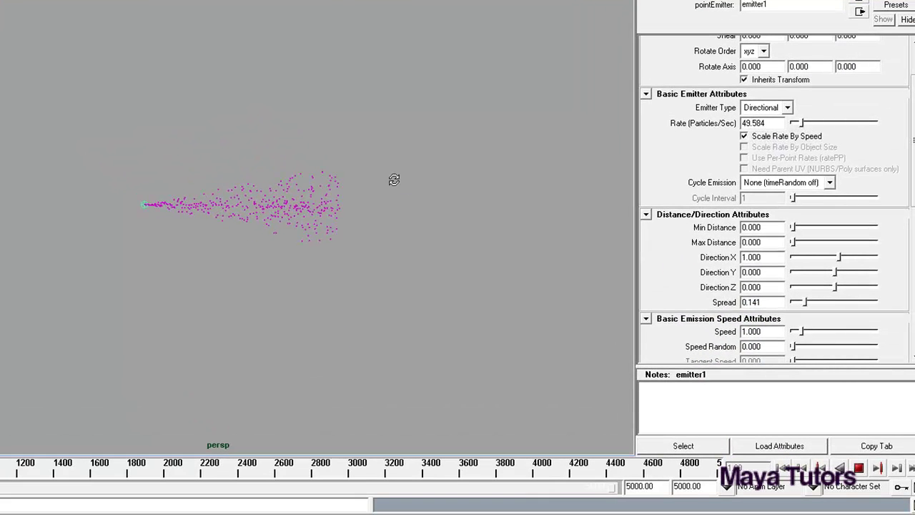
Replay the emission with the reduced rate to check the particle density, and stop it
{"action": "left_click", "coordinate": [859, 469]}
{"action": "left_click", "coordinate": [858, 469]}
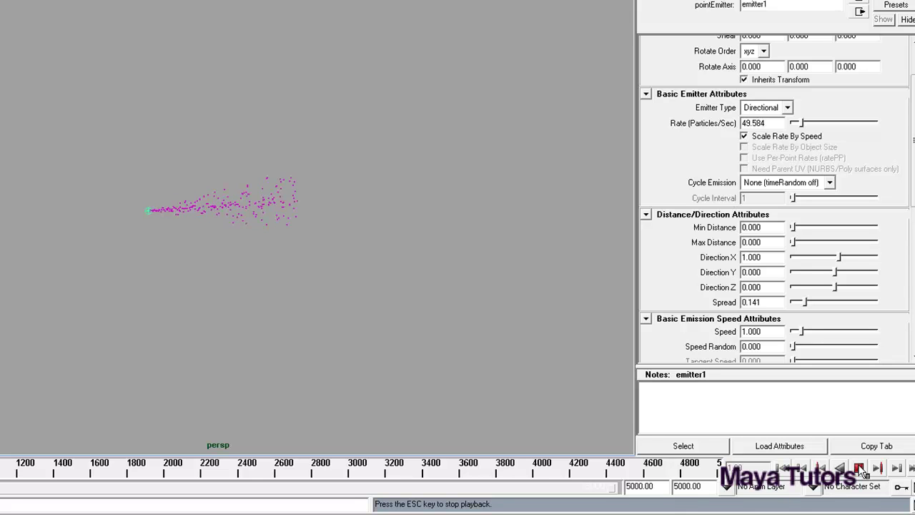
{"action": "left_click", "coordinate": [861, 470]}
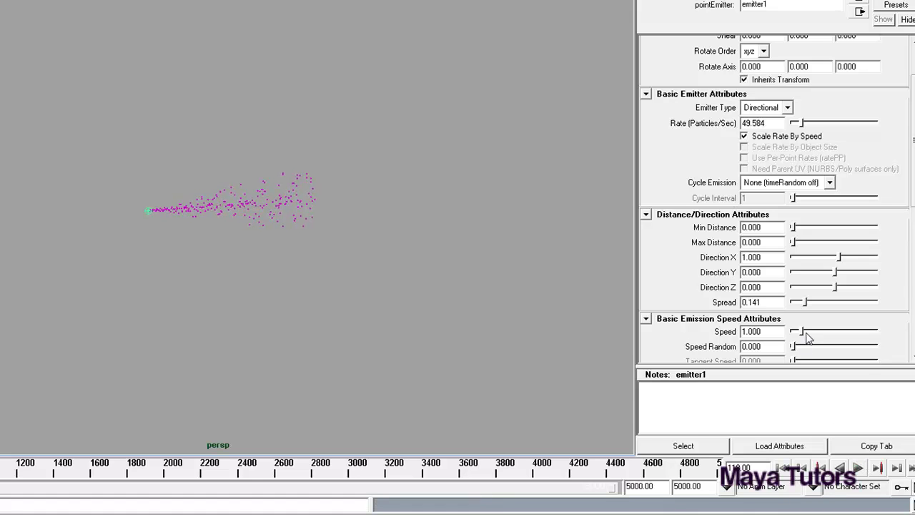
Raise the emission Speed to 10 and replay the simulation from the first frame
{"action": "left_click_drag", "start_coordinate": [806, 338], "coordinate": [894, 337]}
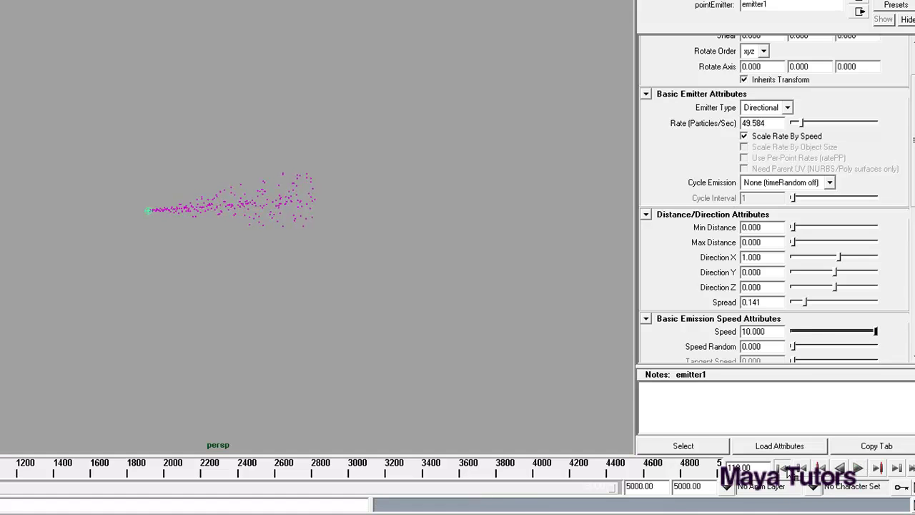
{"action": "left_click", "coordinate": [783, 468]}
{"action": "left_click", "coordinate": [859, 469]}
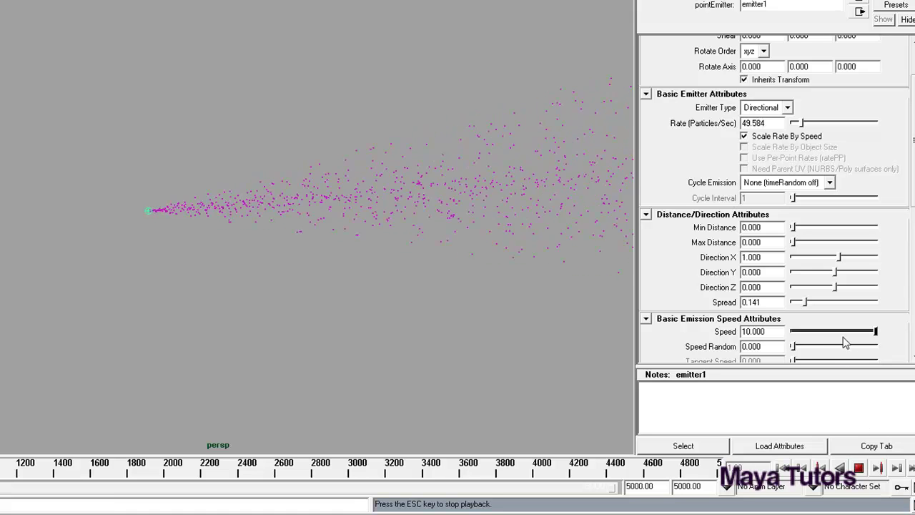
Set the emission Speed to about 4.38, stop playback and return to the first frame
{"action": "left_click_drag", "start_coordinate": [844, 343], "coordinate": [831, 339]}
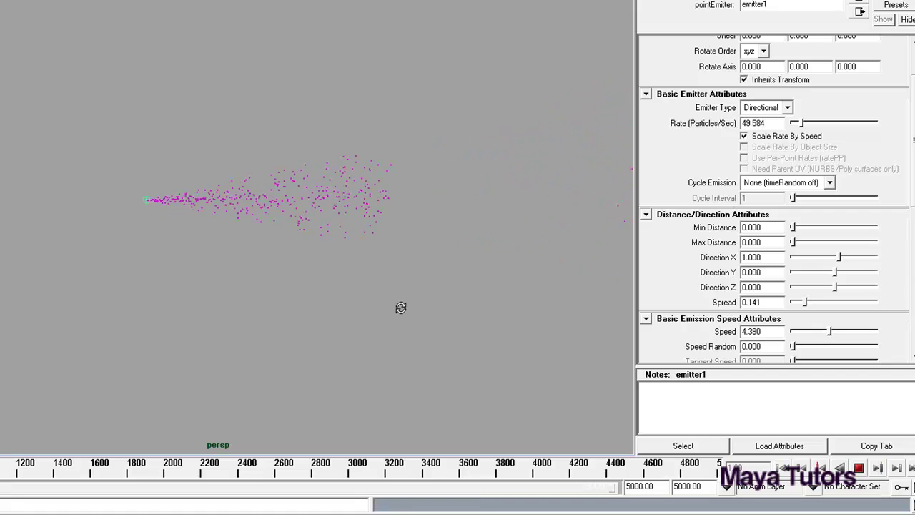
{"action": "left_click", "coordinate": [861, 469]}
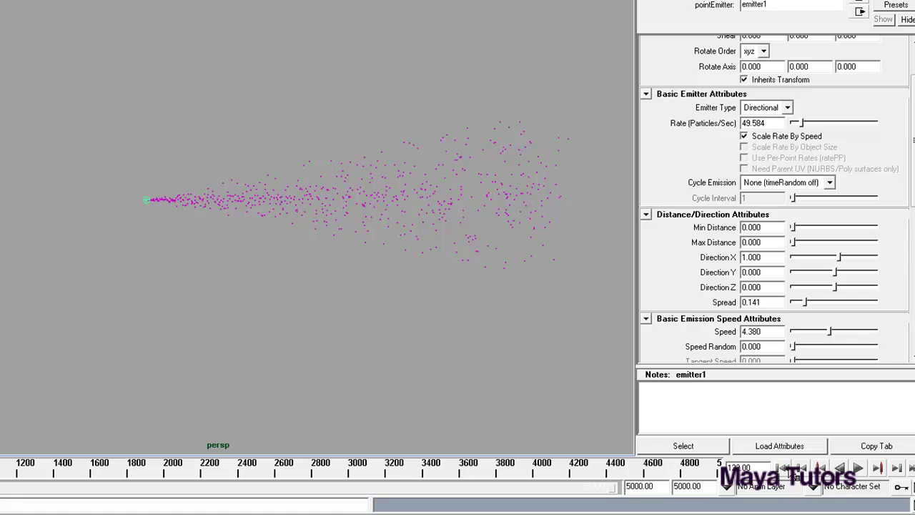
{"action": "left_click", "coordinate": [786, 470]}
Play the adjusted emission and examine the particle stream up close and from different angles
{"action": "left_click_drag", "start_coordinate": [198, 296], "coordinate": [209, 263], "text": "alt"}
{"action": "left_click", "coordinate": [859, 468]}
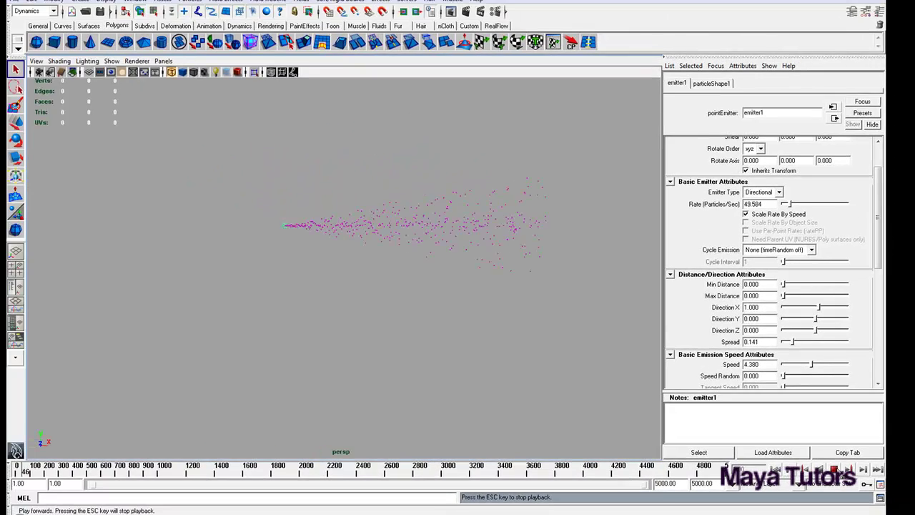
{"action": "scroll", "coordinate": [381, 355], "scroll_direction": "up", "scroll_amount": 5}
{"action": "middle_click_drag", "start_coordinate": [380, 354], "coordinate": [398, 327], "text": "alt"}
{"action": "middle_click_drag", "start_coordinate": [405, 243], "coordinate": [408, 256], "text": "alt"}
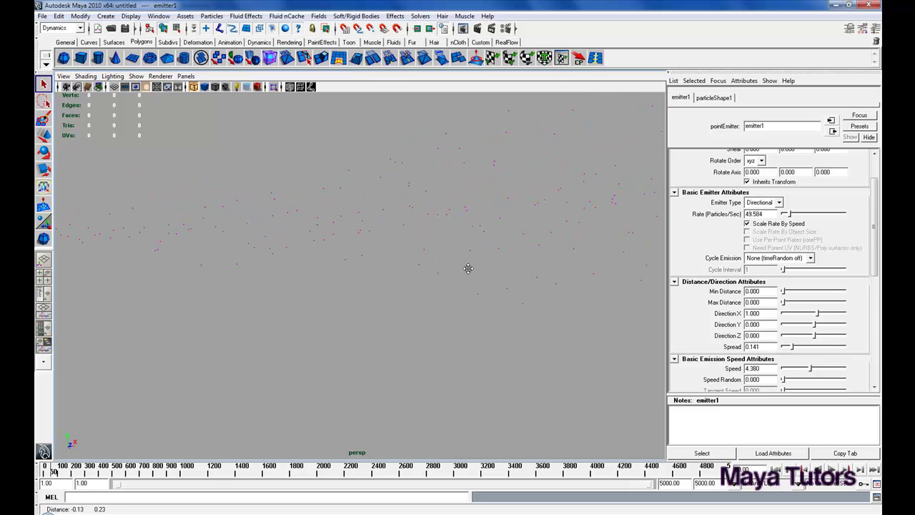
{"action": "scroll", "coordinate": [472, 269], "scroll_direction": "down", "scroll_amount": 5}
Set the Particle Render Type of particleShape1 to Sprites in its Render Attributes
{"action": "left_click", "coordinate": [713, 98]}
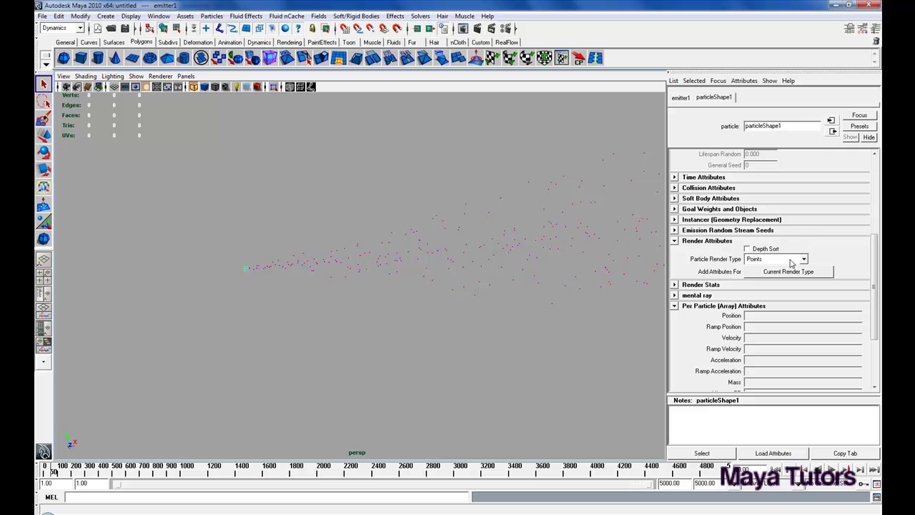
{"action": "scroll", "coordinate": [773, 272], "scroll_direction": "up", "scroll_amount": 5}
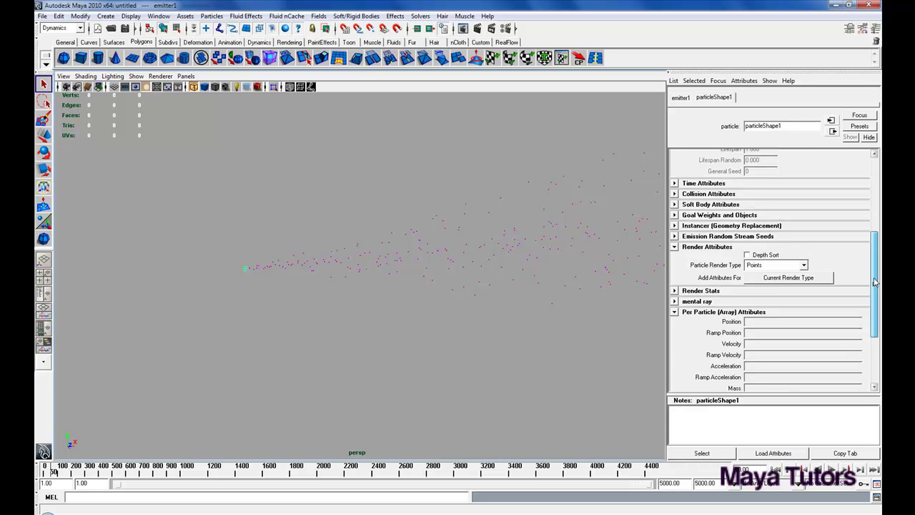
{"action": "scroll", "coordinate": [712, 315], "scroll_direction": "down", "scroll_amount": 4}
{"action": "left_click", "coordinate": [708, 311]}
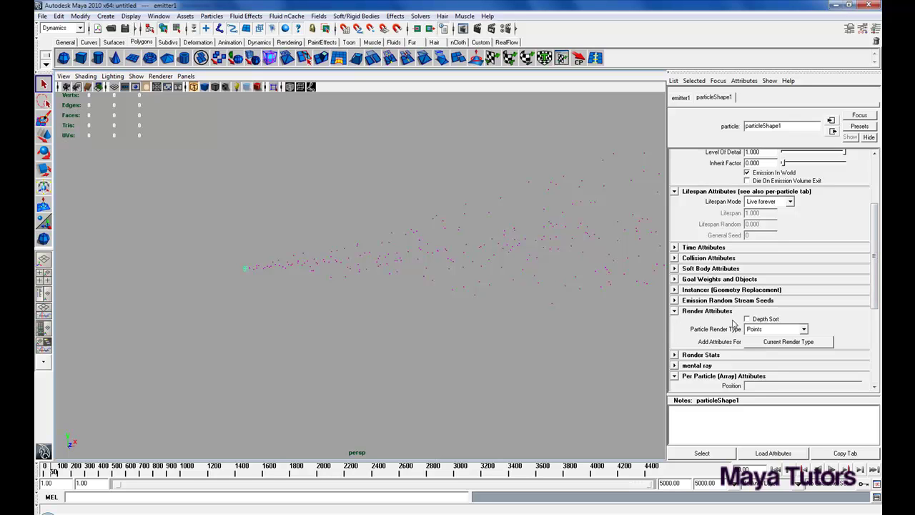
{"action": "left_click", "coordinate": [804, 331]}
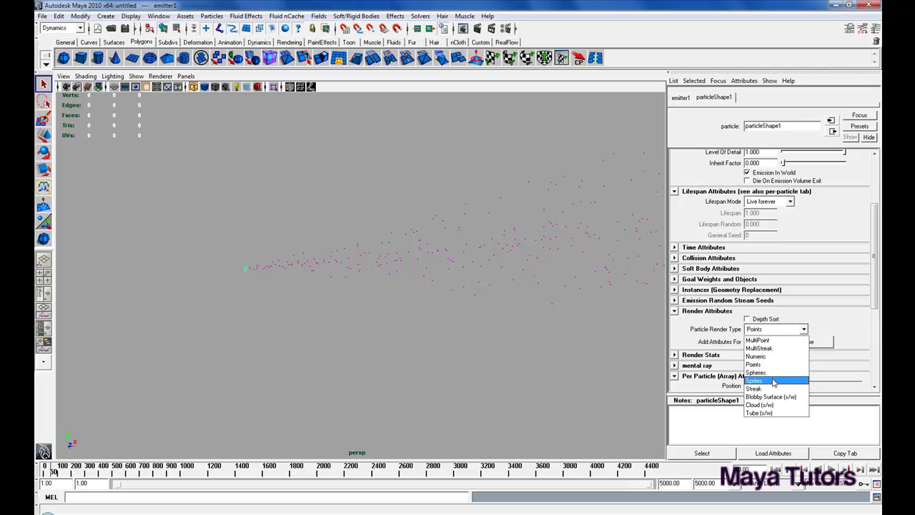
{"action": "left_click", "coordinate": [757, 372]}
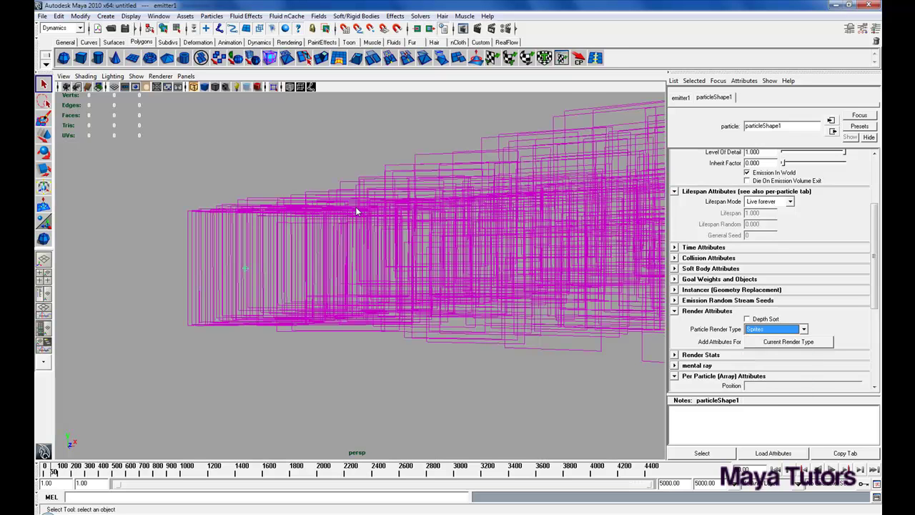
Change the Particle Render Type to Streak and inspect the particle stream from different angles
{"action": "key", "text": "Down"}
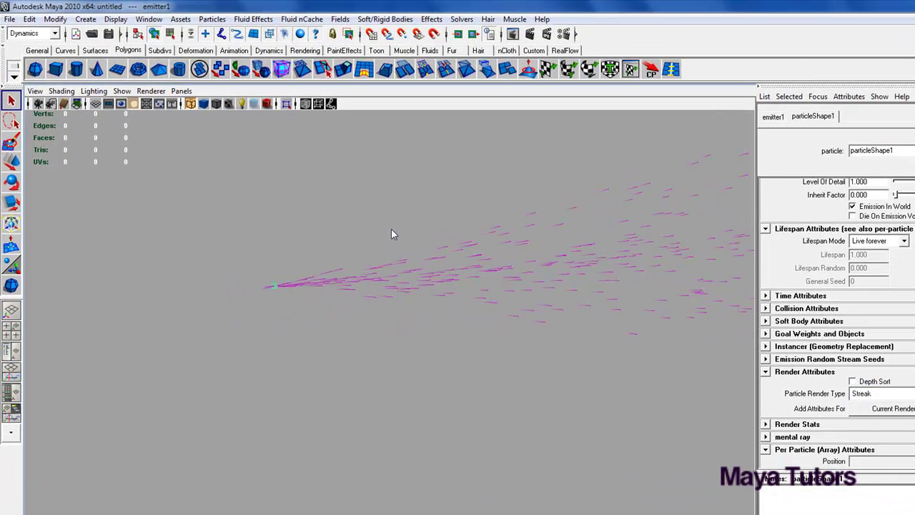
{"action": "mouse_move", "coordinate": [358, 310]}
{"action": "left_mouse_down", "text": "alt"}
{"action": "mouse_move", "coordinate": [388, 292]}
{"action": "mouse_move", "coordinate": [446, 286]}
{"action": "mouse_move", "coordinate": [384, 262]}
{"action": "left_mouse_up", "text": "alt"}
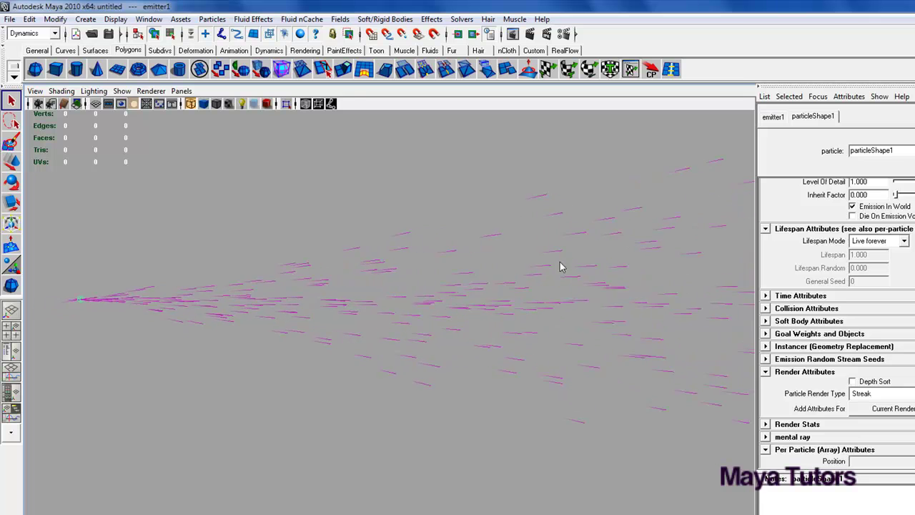
{"action": "mouse_move", "coordinate": [579, 265]}
{"action": "left_mouse_down", "text": "alt"}
{"action": "mouse_move", "coordinate": [447, 257]}
{"action": "mouse_move", "coordinate": [658, 277]}
{"action": "mouse_move", "coordinate": [594, 278]}
{"action": "mouse_move", "coordinate": [646, 221]}
{"action": "mouse_move", "coordinate": [505, 297]}
{"action": "mouse_move", "coordinate": [570, 309]}
{"action": "left_mouse_up", "text": "alt"}
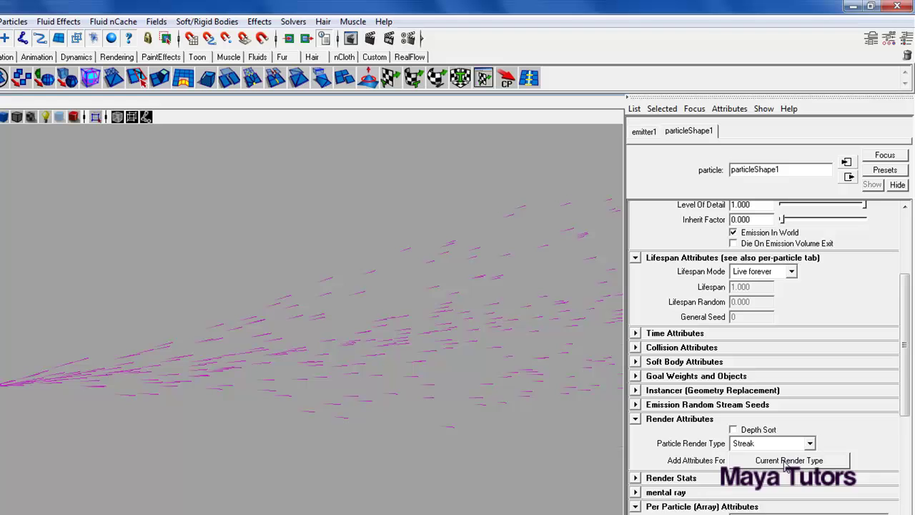
Add the attributes for the current Streak render type and set the Line Width to 3
{"action": "left_click", "coordinate": [787, 461]}
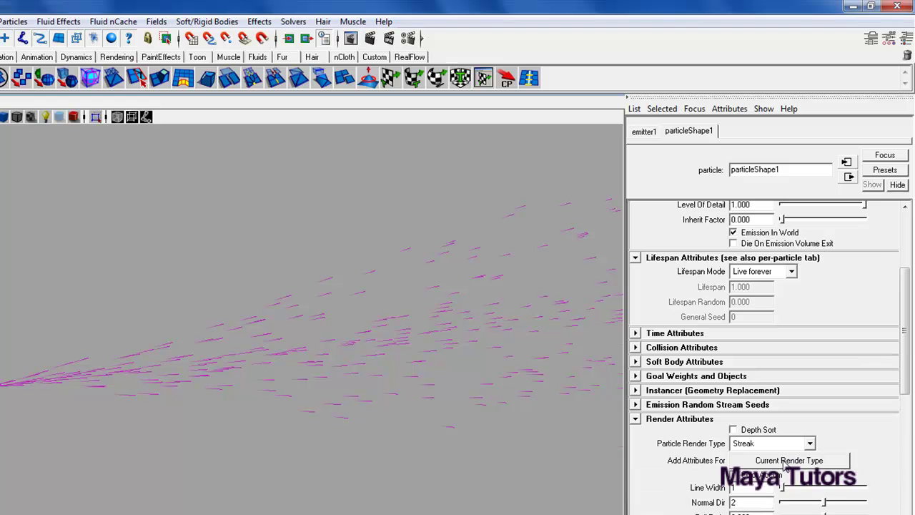
{"action": "left_click_drag", "start_coordinate": [907, 385], "coordinate": [901, 413]}
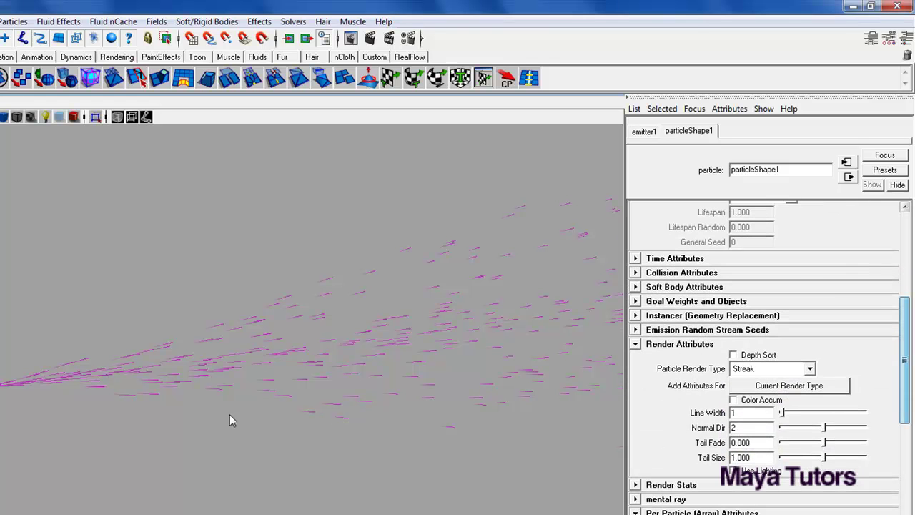
{"action": "left_click_drag", "start_coordinate": [230, 414], "coordinate": [245, 412], "text": "alt"}
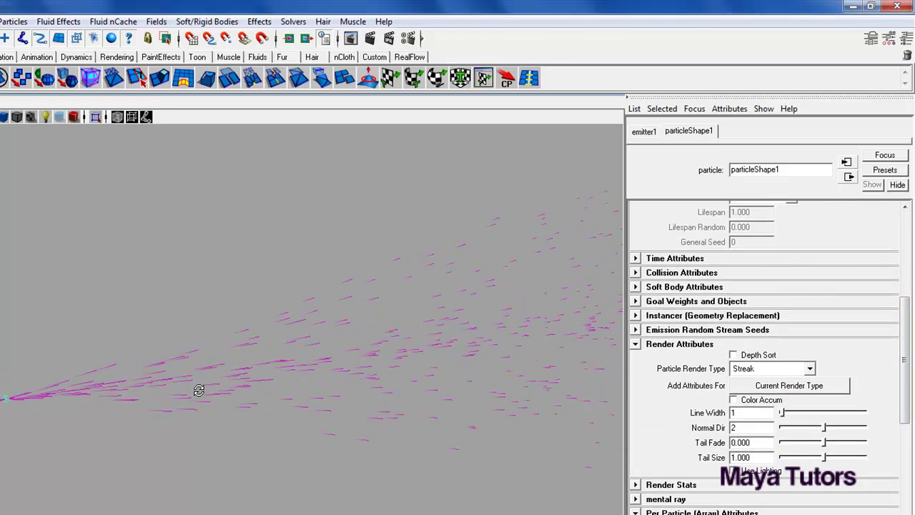
{"action": "left_click_drag", "start_coordinate": [806, 412], "coordinate": [789, 418]}
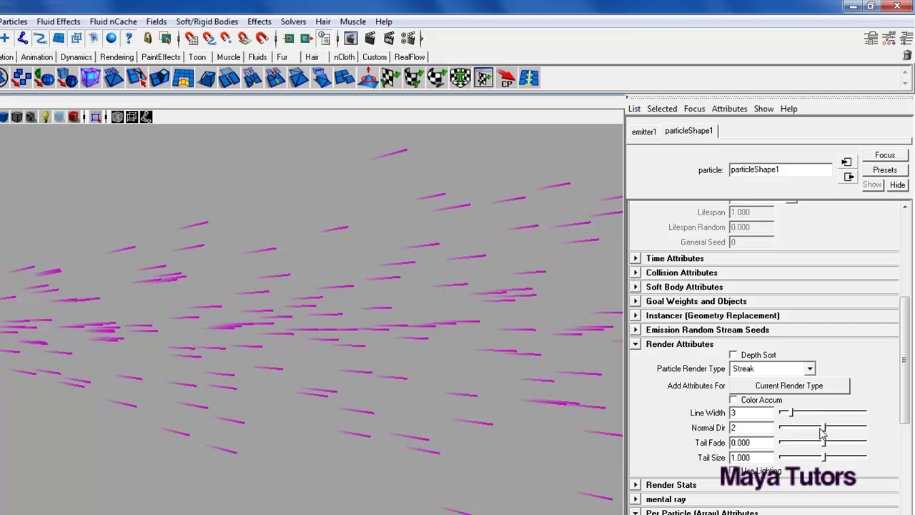
Test the streaks' Tail Fade, set it back to 0, and set the Tail Size to about 0.832
{"action": "left_click_drag", "start_coordinate": [826, 444], "coordinate": [859, 444]}
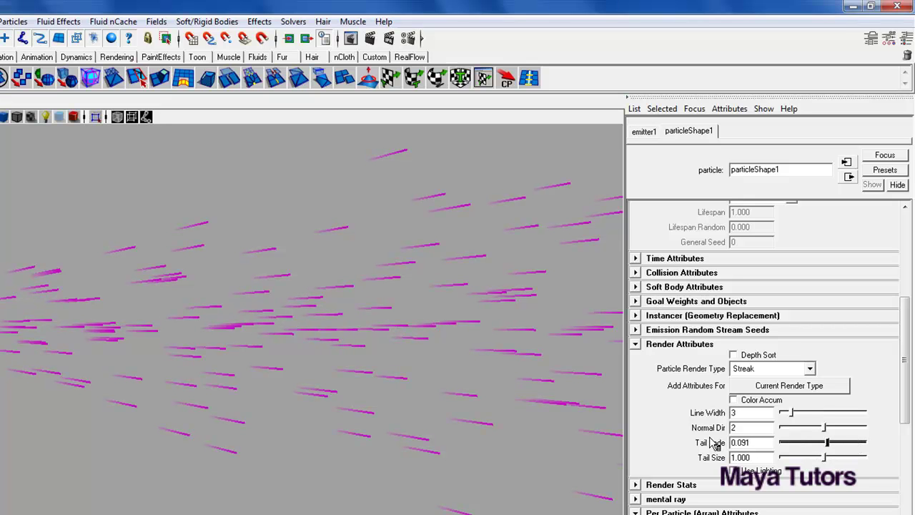
{"action": "middle_click_drag", "start_coordinate": [359, 428], "coordinate": [371, 412], "text": "alt"}
{"action": "left_click_drag", "start_coordinate": [464, 421], "coordinate": [493, 422], "text": "alt"}
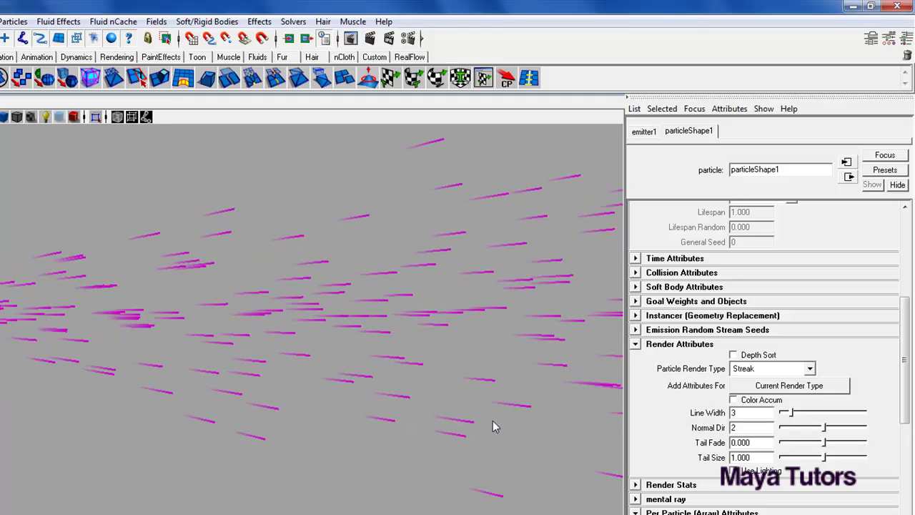
{"action": "left_click_drag", "start_coordinate": [827, 457], "coordinate": [824, 458]}
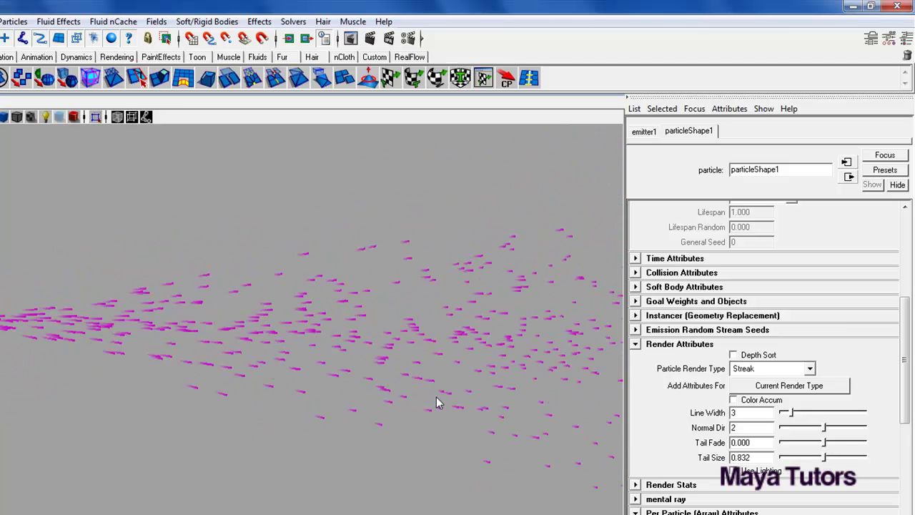
Replay the streak emission from the first frame with the particles deselected, then stop it and return to the start
{"action": "left_click", "coordinate": [299, 440]}
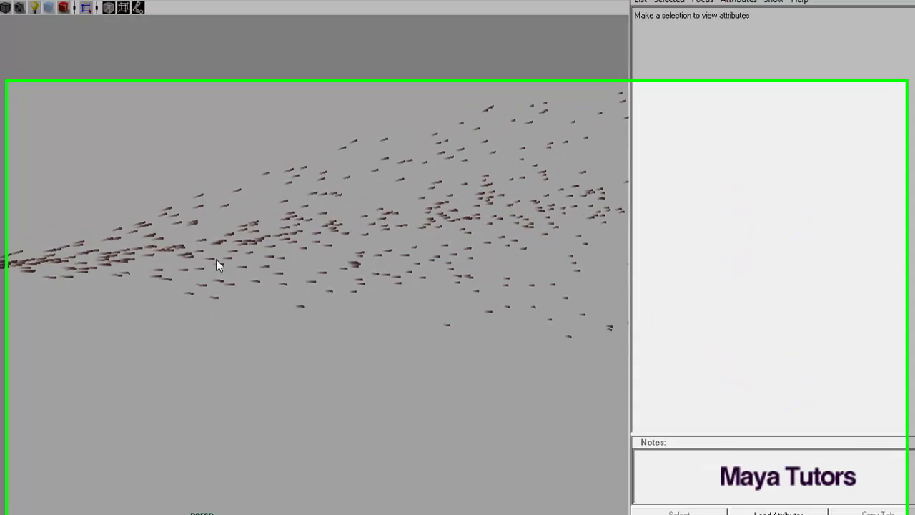
{"action": "left_click", "coordinate": [217, 260]}
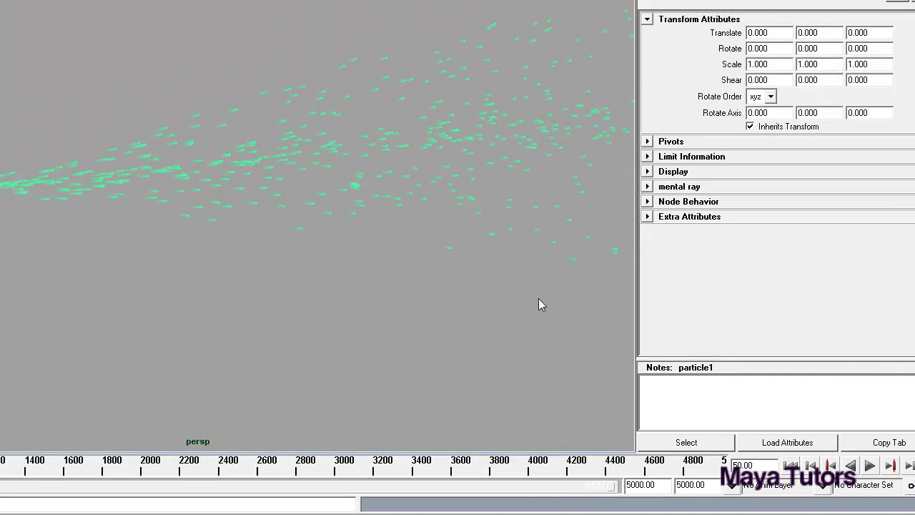
{"action": "left_click", "coordinate": [793, 468]}
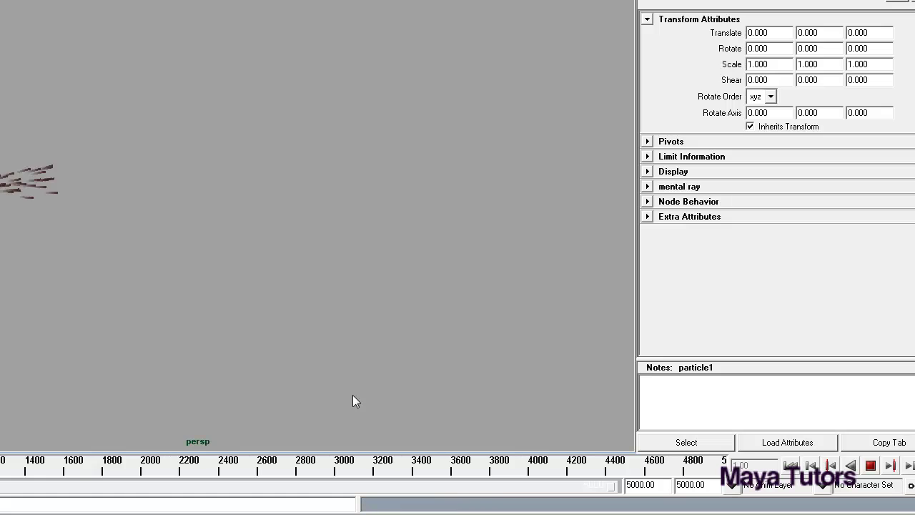
{"action": "scroll", "coordinate": [350, 391], "scroll_direction": "down", "scroll_amount": 4}
{"action": "mouse_move", "coordinate": [326, 309]}
{"action": "left_mouse_down", "text": "alt"}
{"action": "mouse_move", "coordinate": [255, 286]}
{"action": "mouse_move", "coordinate": [319, 304]}
{"action": "left_mouse_up", "text": "alt"}
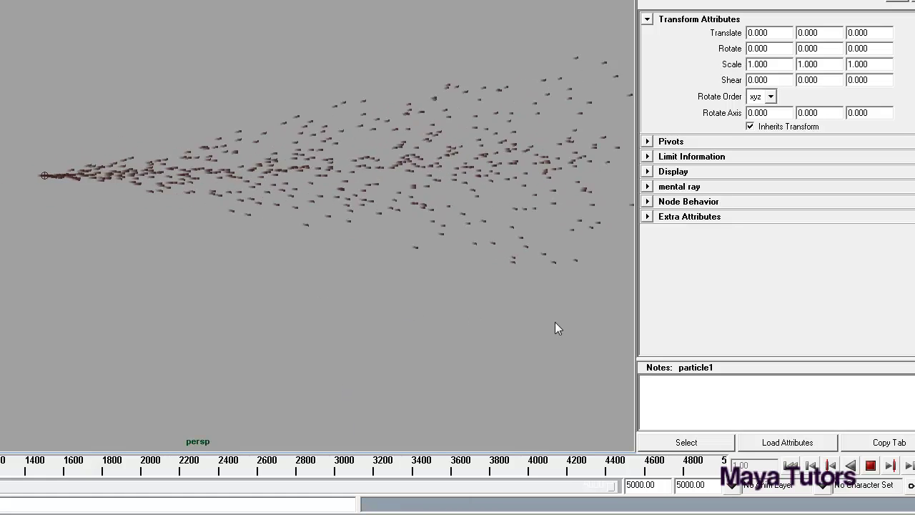
{"action": "left_click", "coordinate": [872, 466]}
{"action": "left_click", "coordinate": [792, 466]}
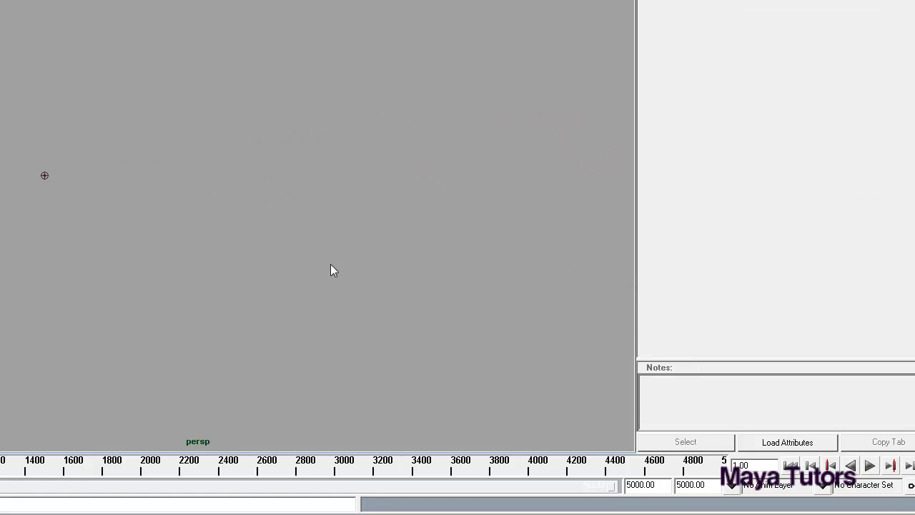
Select the emitter and look through its attributes, from the transform settings down to volume and texture emission
{"action": "left_click", "coordinate": [40, 182]}
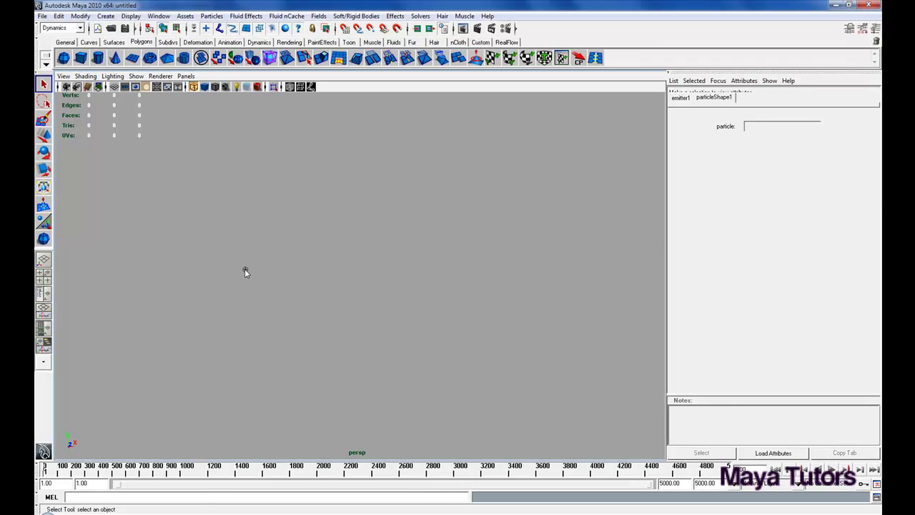
{"action": "left_click", "coordinate": [682, 98]}
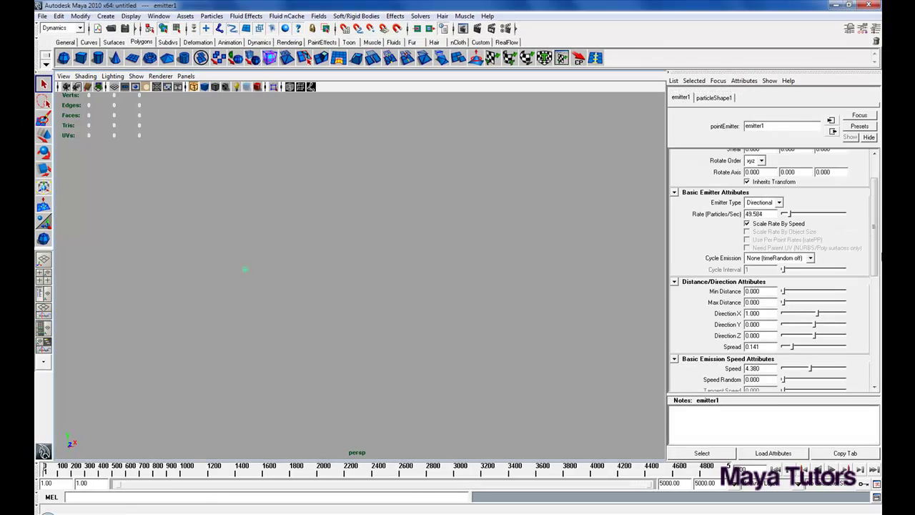
{"action": "left_click_drag", "start_coordinate": [876, 249], "coordinate": [878, 215]}
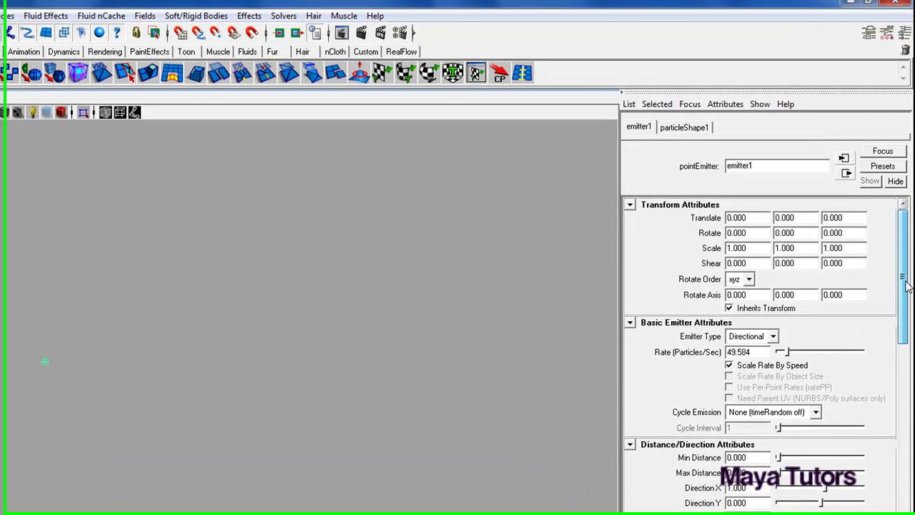
{"action": "left_click_drag", "start_coordinate": [878, 215], "coordinate": [873, 282]}
{"action": "left_click_drag", "start_coordinate": [903, 384], "coordinate": [900, 492]}
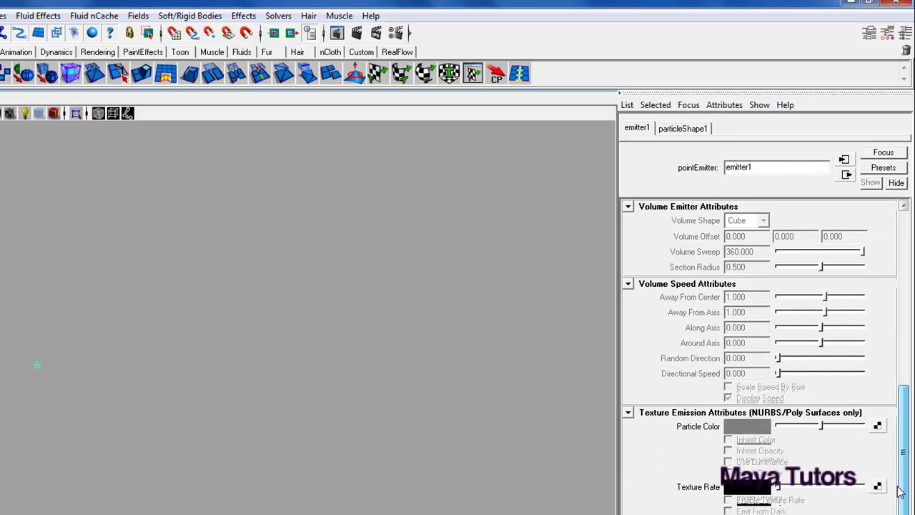
Set particleShape1's Lifespan Mode to Random range with a Lifespan Random of 0.5, and play the emission
{"action": "left_click", "coordinate": [694, 132]}
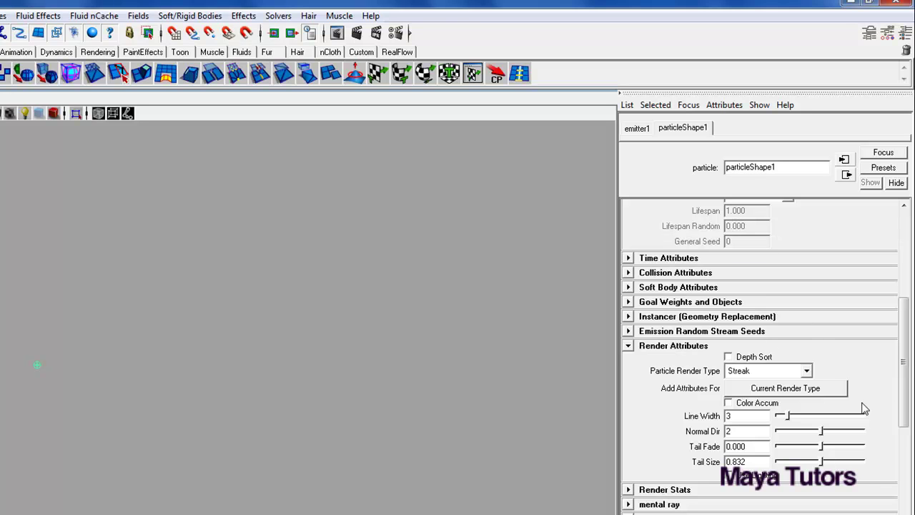
{"action": "left_click_drag", "start_coordinate": [908, 372], "coordinate": [910, 283]}
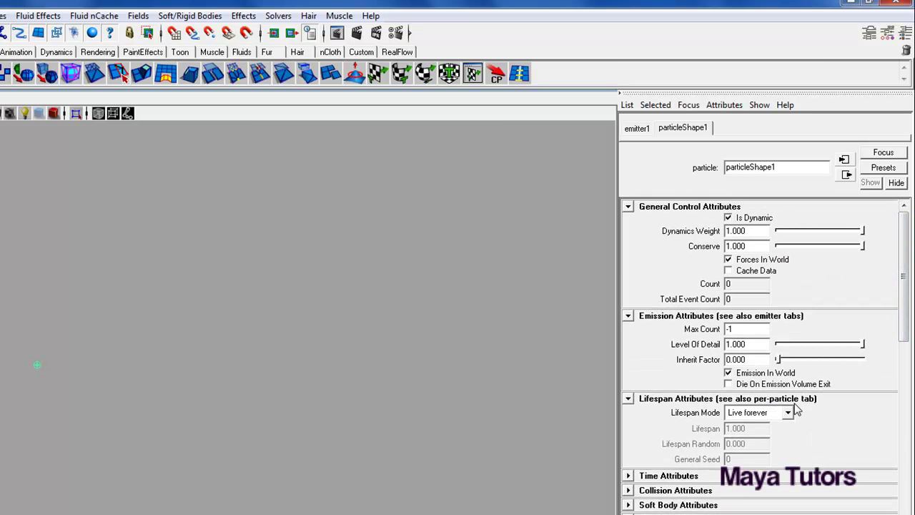
{"action": "left_click", "coordinate": [787, 412]}
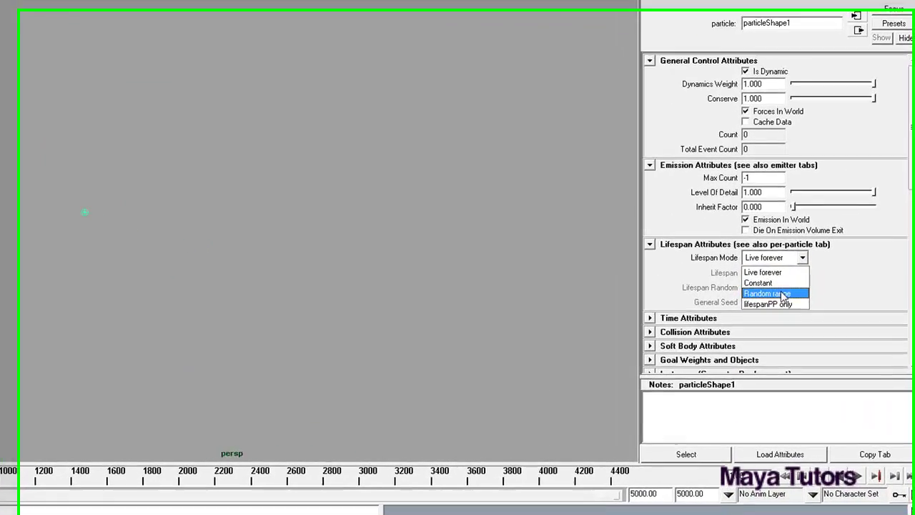
{"action": "left_click", "coordinate": [765, 331]}
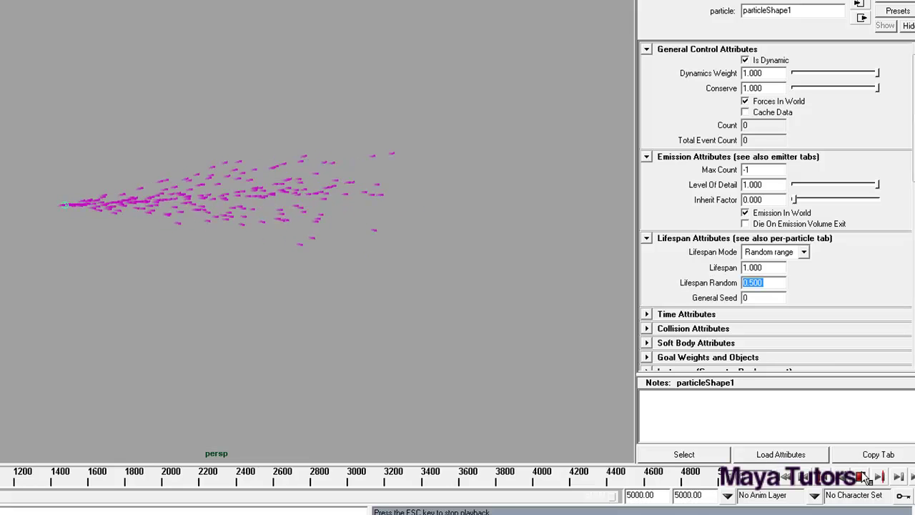
{"action": "left_click_drag", "start_coordinate": [456, 252], "coordinate": [417, 247], "text": "alt"}
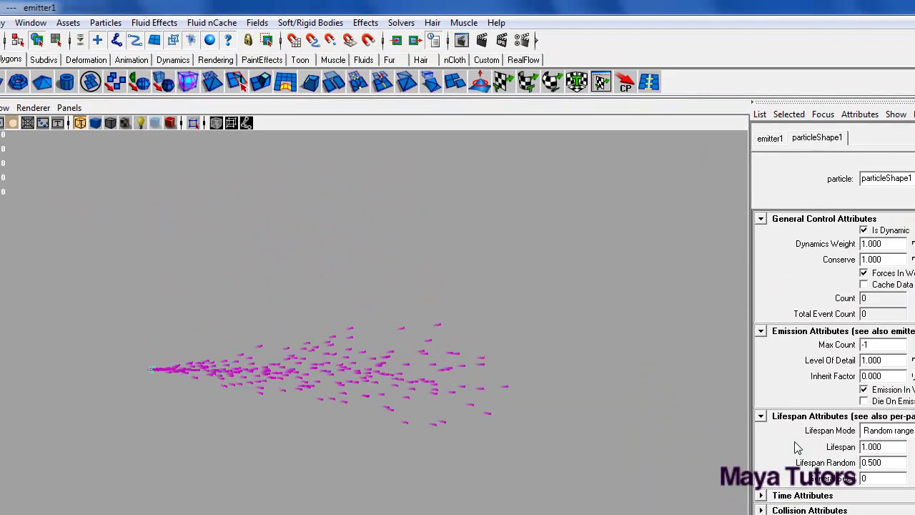
Set the particle Lifespan to 3 and replay the emission from the first frame
{"action": "double_click", "coordinate": [876, 447]}
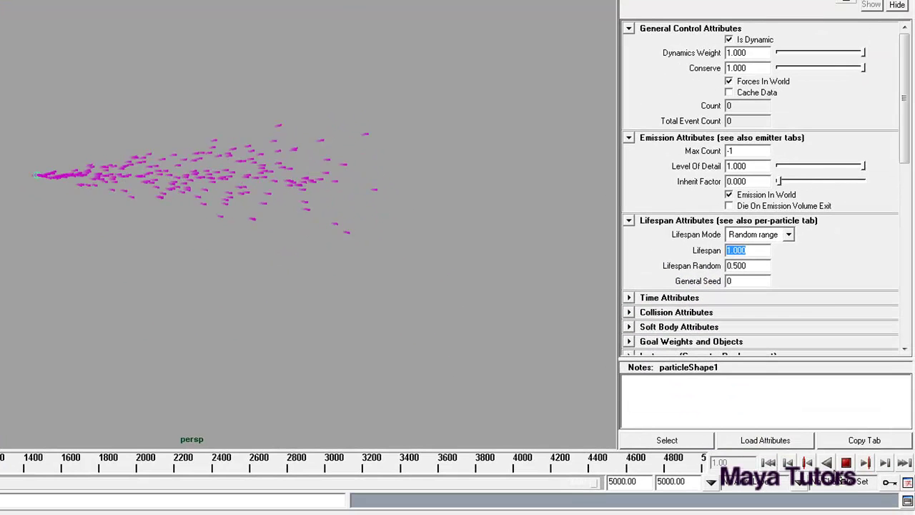
{"action": "left_click", "coordinate": [846, 463]}
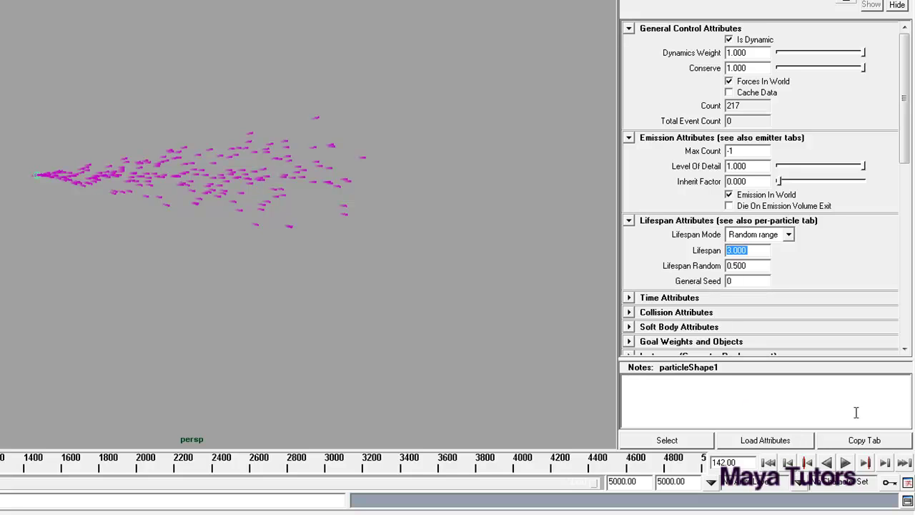
{"action": "left_click", "coordinate": [783, 464]}
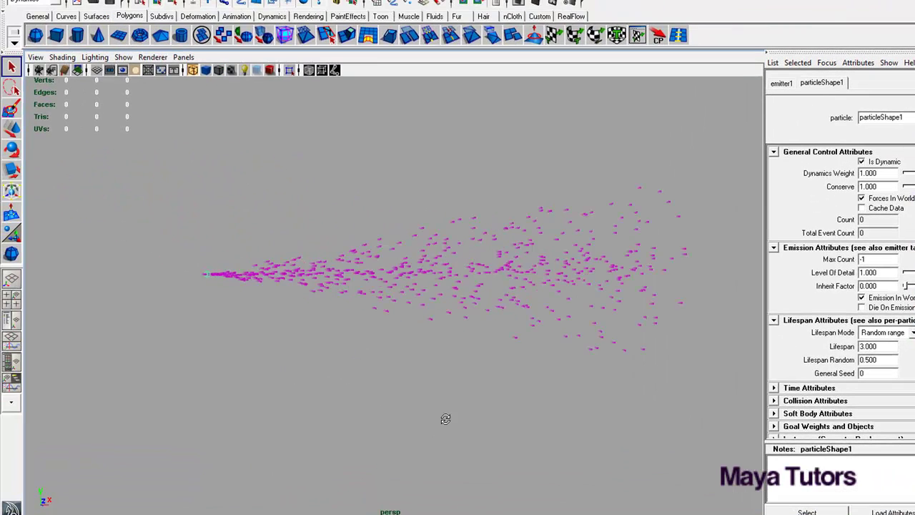
{"action": "left_click_drag", "start_coordinate": [447, 419], "coordinate": [462, 421], "text": "alt"}
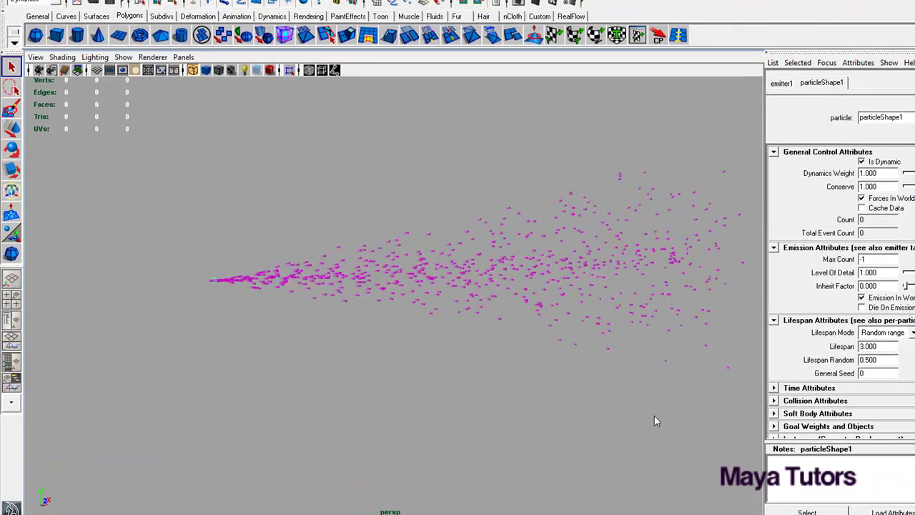
Set the particle Lifespan to 2.25 while the emission is playing
{"action": "double_click", "coordinate": [877, 346]}
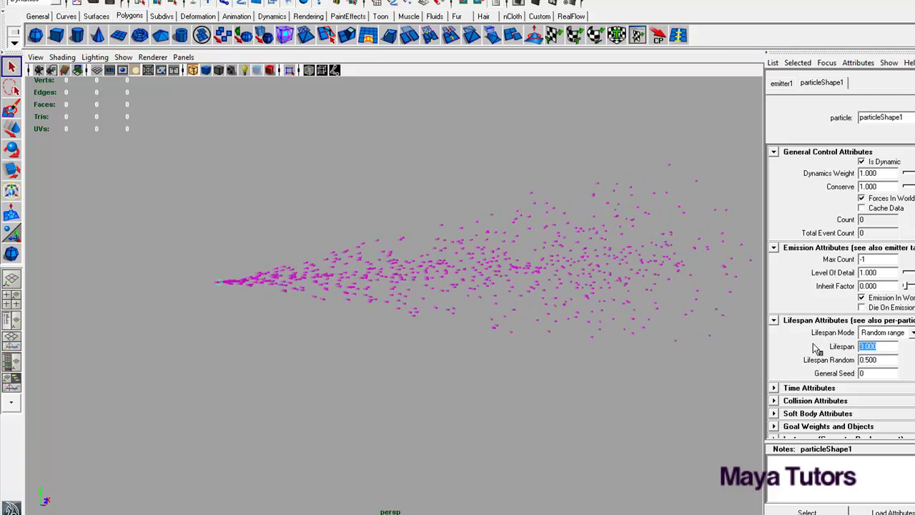
{"action": "type", "text": "2.25"}
{"action": "key", "text": "Return"}
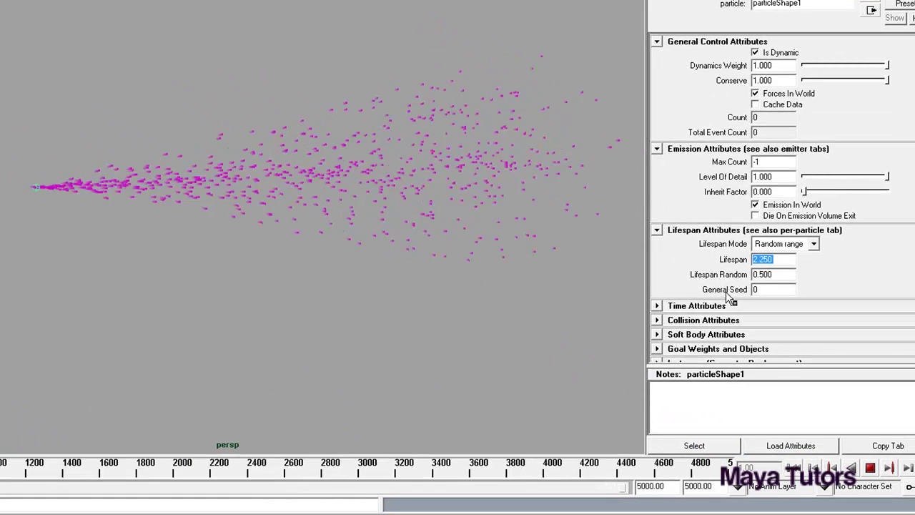
Replay the particle emission from the first frame, then stop playback
{"action": "left_click", "coordinate": [870, 468]}
{"action": "left_click", "coordinate": [794, 469]}
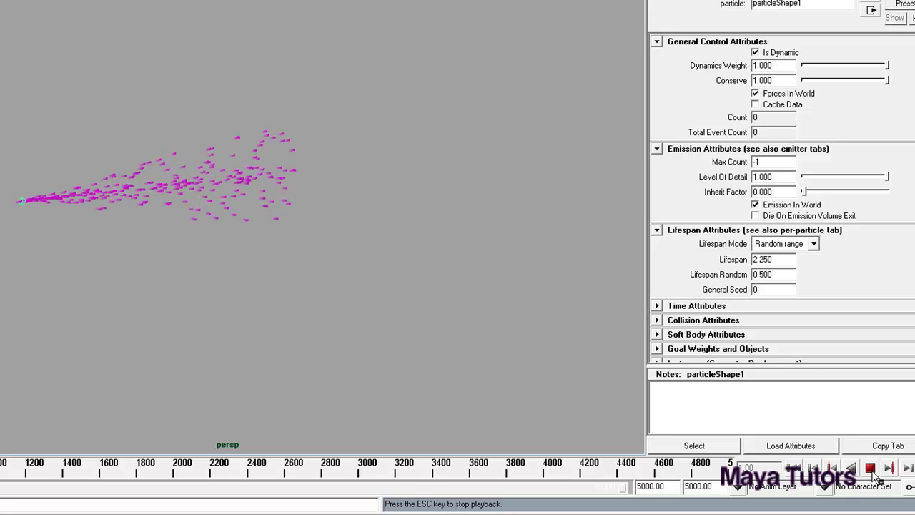
{"action": "left_click", "coordinate": [871, 469]}
Select the emitted particles and add a Gravity field that affects them
{"action": "mouse_move", "coordinate": [426, 301]}
{"action": "left_mouse_down", "text": "alt"}
{"action": "mouse_move", "coordinate": [399, 247]}
{"action": "mouse_move", "coordinate": [188, 286]}
{"action": "mouse_move", "coordinate": [178, 235]}
{"action": "mouse_move", "coordinate": [114, 270]}
{"action": "mouse_move", "coordinate": [198, 300]}
{"action": "mouse_move", "coordinate": [331, 429]}
{"action": "mouse_move", "coordinate": [427, 452]}
{"action": "mouse_move", "coordinate": [547, 453]}
{"action": "mouse_move", "coordinate": [398, 437]}
{"action": "left_mouse_up", "text": "alt"}
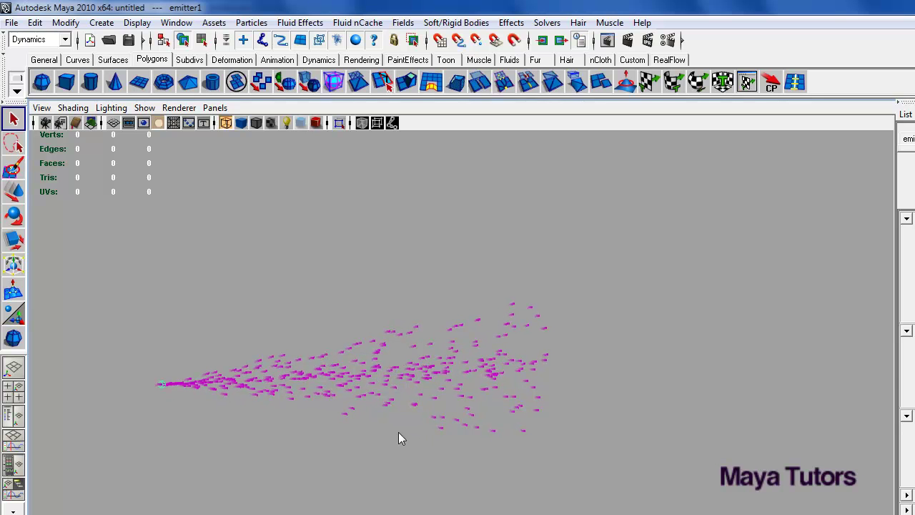
{"action": "left_click", "coordinate": [393, 386]}
{"action": "mouse_move", "coordinate": [678, 374]}
{"action": "left_mouse_down", "text": "alt"}
{"action": "mouse_move", "coordinate": [638, 370]}
{"action": "mouse_move", "coordinate": [671, 364]}
{"action": "left_mouse_up", "text": "alt"}
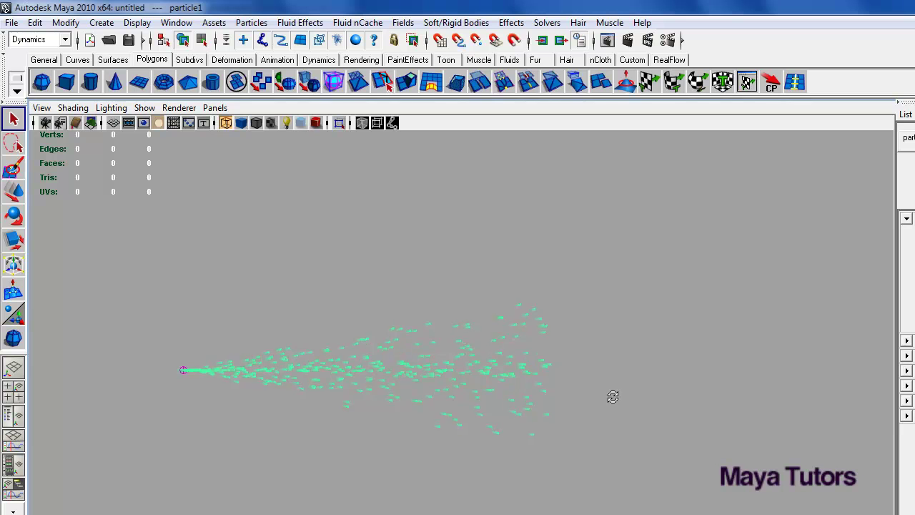
{"action": "mouse_move", "coordinate": [369, 372]}
{"action": "left_mouse_down", "text": "alt"}
{"action": "mouse_move", "coordinate": [491, 364]}
{"action": "mouse_move", "coordinate": [376, 350]}
{"action": "mouse_move", "coordinate": [323, 355]}
{"action": "mouse_move", "coordinate": [345, 361]}
{"action": "mouse_move", "coordinate": [389, 343]}
{"action": "left_mouse_up", "text": "alt"}
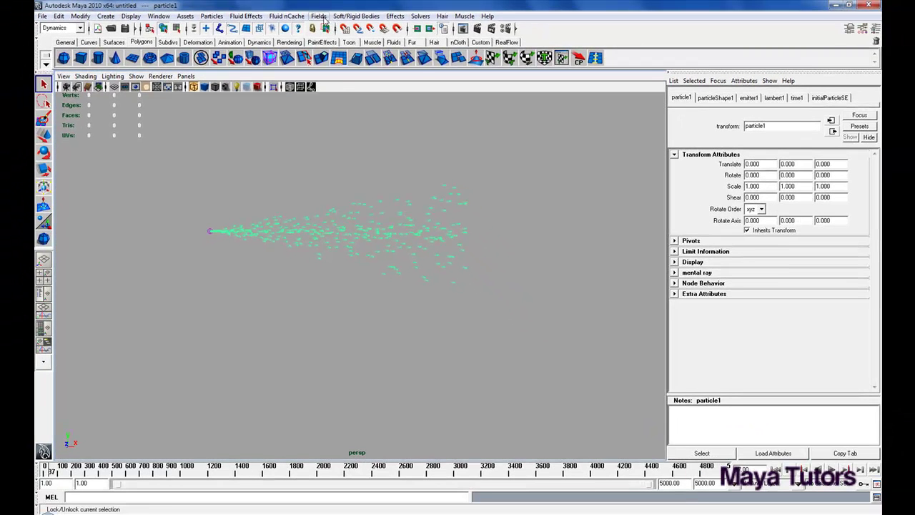
{"action": "left_click", "coordinate": [323, 18]}
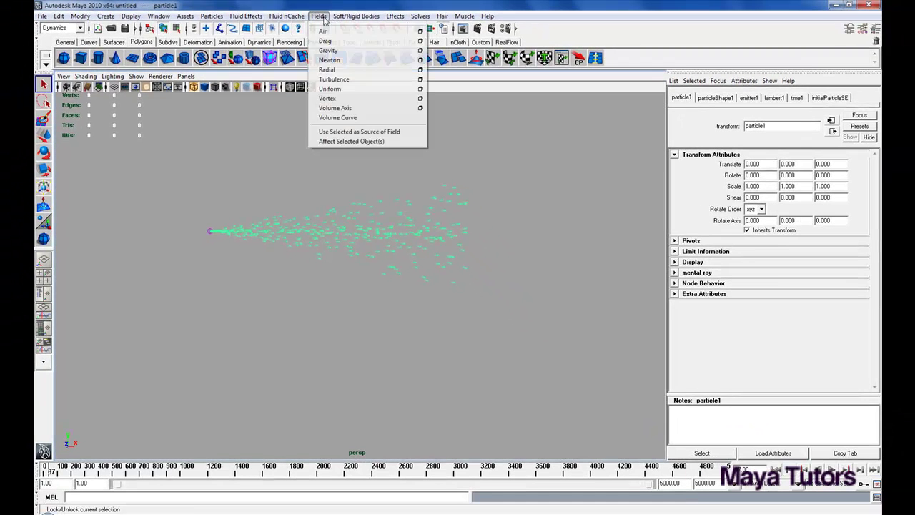
{"action": "left_click", "coordinate": [340, 53]}
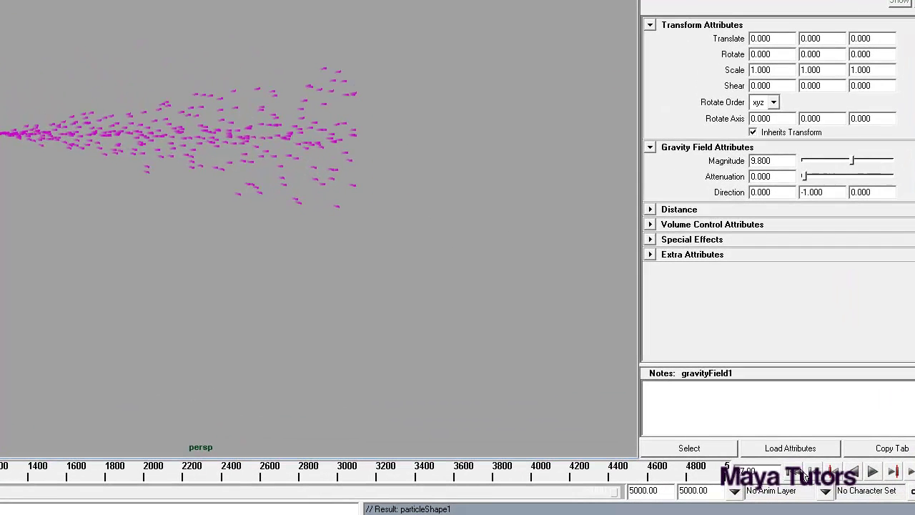
Play the emission from the first frame to examine how gravity bends the particle stream, then stop playback
{"action": "left_click", "coordinate": [776, 469]}
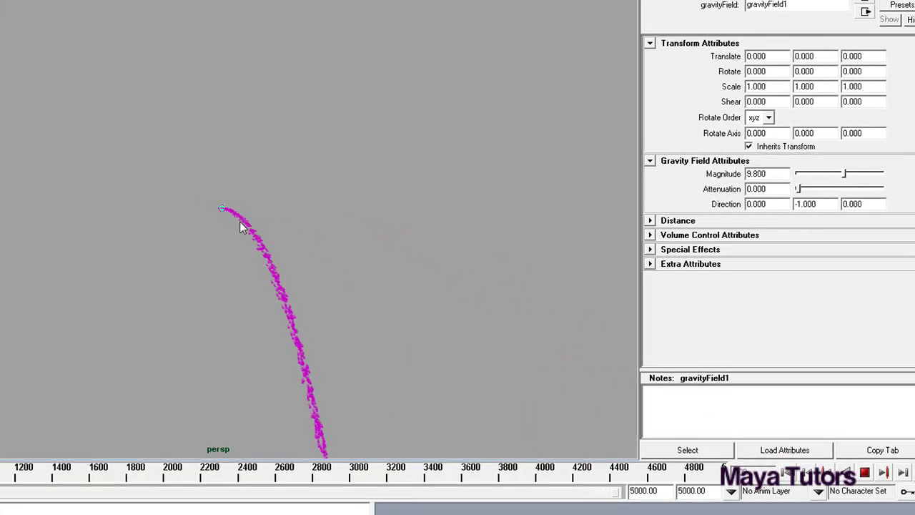
{"action": "left_click_drag", "start_coordinate": [282, 188], "coordinate": [242, 240], "text": "alt"}
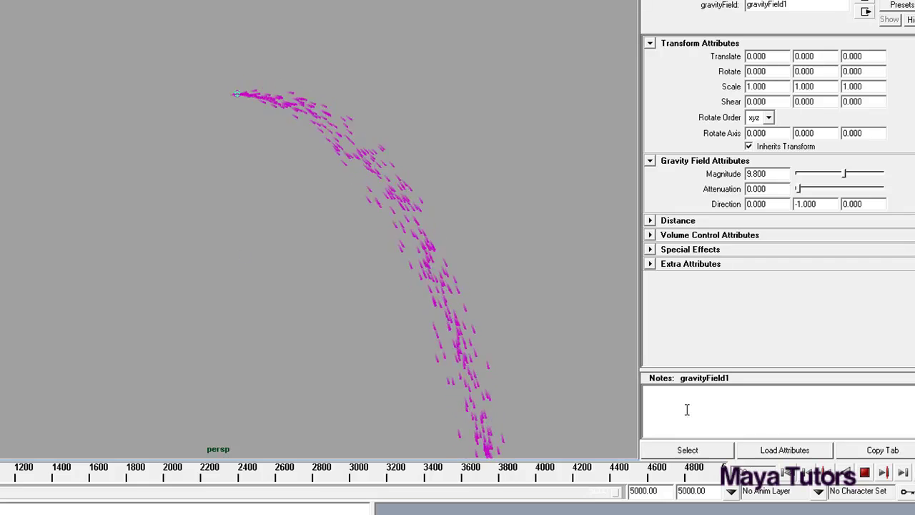
{"action": "left_click", "coordinate": [865, 475]}
{"action": "left_click_drag", "start_coordinate": [256, 270], "coordinate": [158, 153], "text": "alt"}
{"action": "key", "text": "f"}
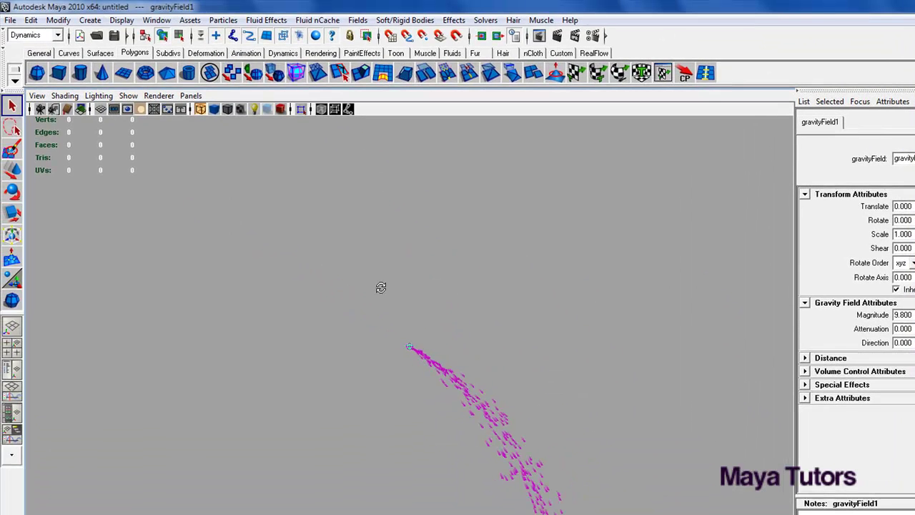
Draw a large polygon plane around the particle stream and display the scene shaded
{"action": "left_click_drag", "start_coordinate": [381, 288], "coordinate": [450, 294], "text": "alt"}
{"action": "middle_click_drag", "start_coordinate": [450, 294], "coordinate": [435, 207], "text": "alt"}
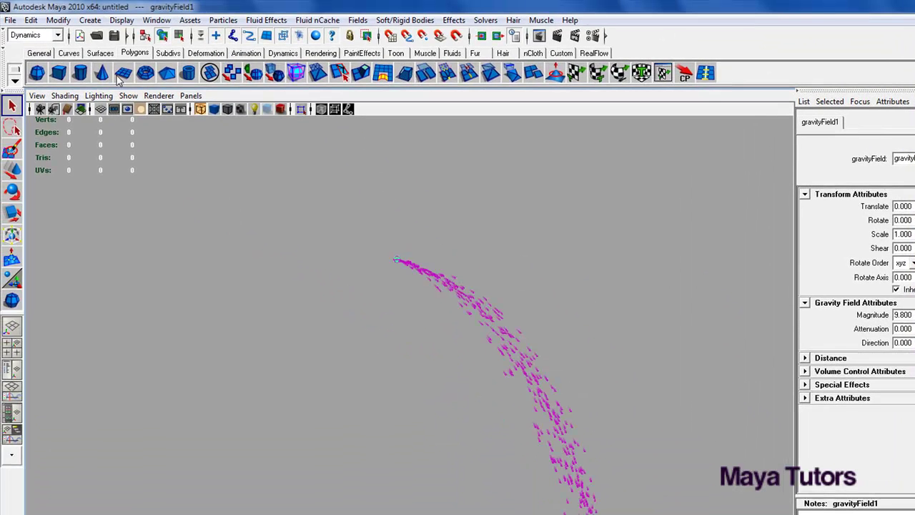
{"action": "left_click_drag", "start_coordinate": [398, 363], "coordinate": [635, 312]}
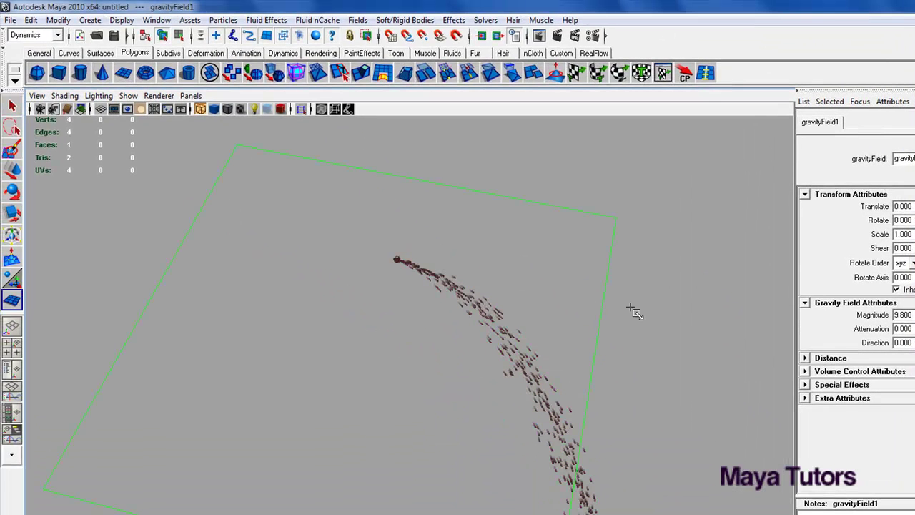
{"action": "mouse_move", "coordinate": [399, 421]}
{"action": "left_mouse_down", "text": "alt"}
{"action": "mouse_move", "coordinate": [393, 400]}
{"action": "mouse_move", "coordinate": [405, 393]}
{"action": "left_mouse_up", "text": "alt"}
{"action": "key", "text": "5"}
{"action": "key", "text": "w"}
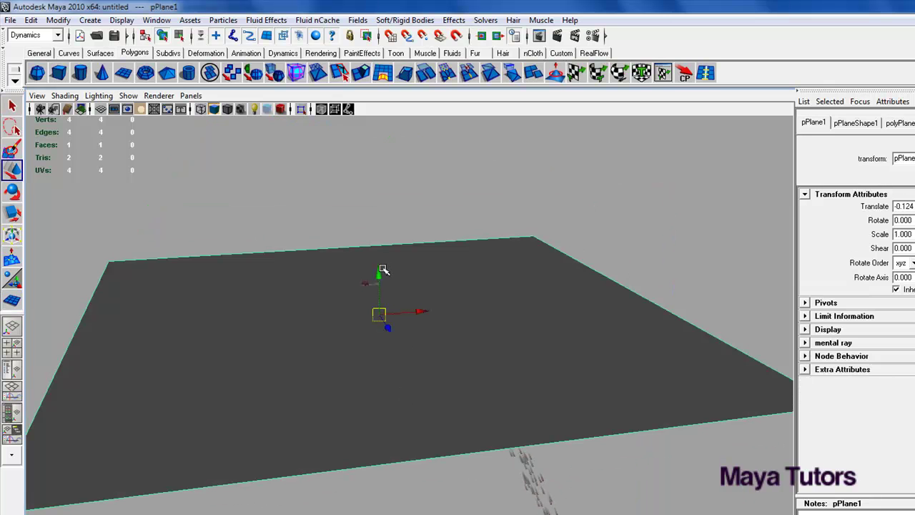
Move the plane down below the emitter and center it under the particle stream
{"action": "left_click_drag", "start_coordinate": [385, 272], "coordinate": [414, 423]}
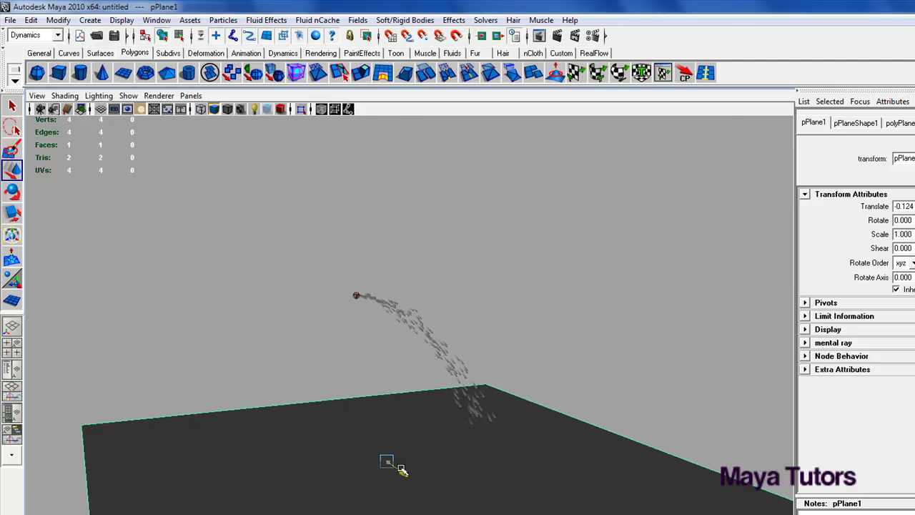
{"action": "left_click_drag", "start_coordinate": [402, 469], "coordinate": [409, 439], "text": "alt"}
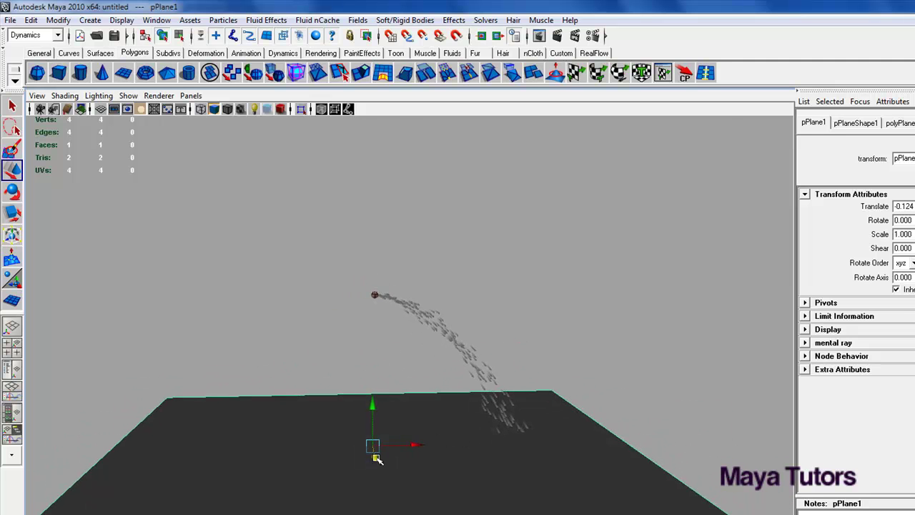
{"action": "left_click_drag", "start_coordinate": [608, 455], "coordinate": [578, 419], "text": "alt"}
{"action": "right_click_drag", "start_coordinate": [580, 372], "coordinate": [583, 359]}
Extrude the plane's side edge on the stream's far side straight up to form a vertical wall
{"action": "left_click", "coordinate": [612, 411]}
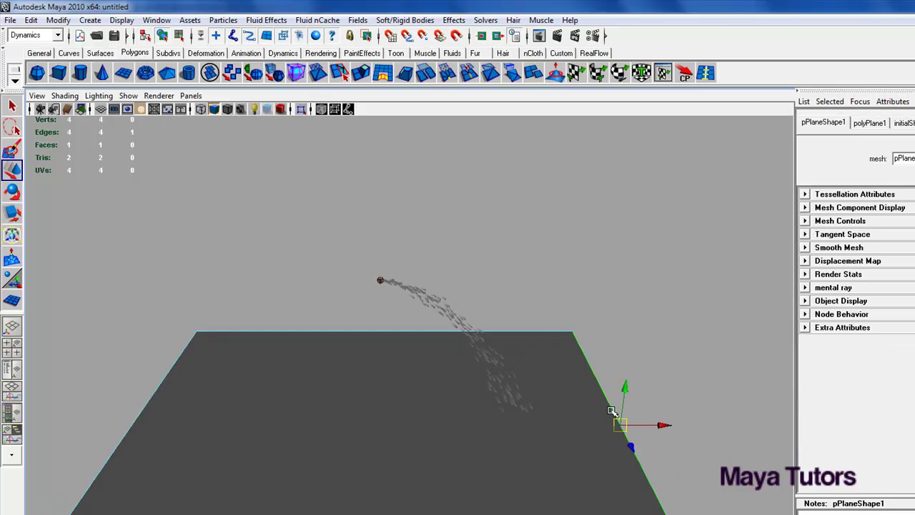
{"action": "key", "text": "ctrl+e"}
{"action": "left_click_drag", "start_coordinate": [624, 390], "coordinate": [472, 356]}
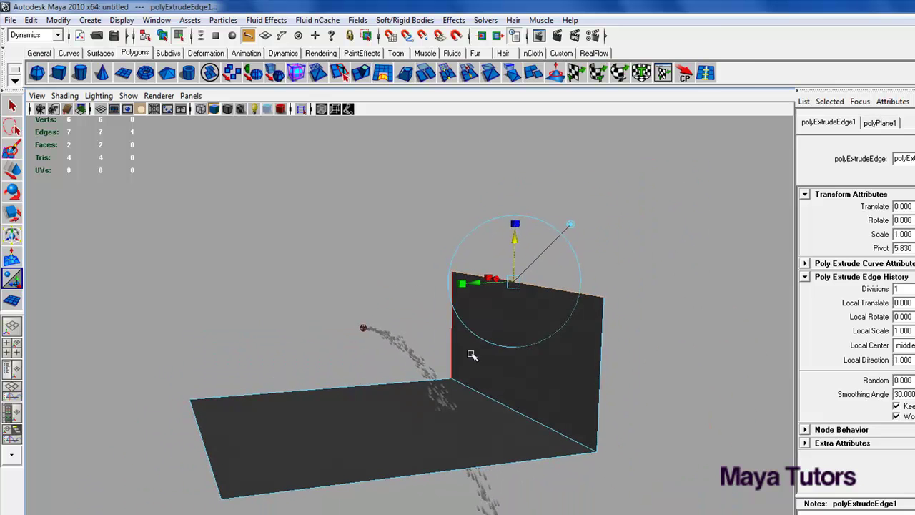
Return the mesh to Object Mode and move it to Translate X -3.772, bringing its wall closer to the emitter
{"action": "right_click_drag", "start_coordinate": [544, 356], "coordinate": [562, 341]}
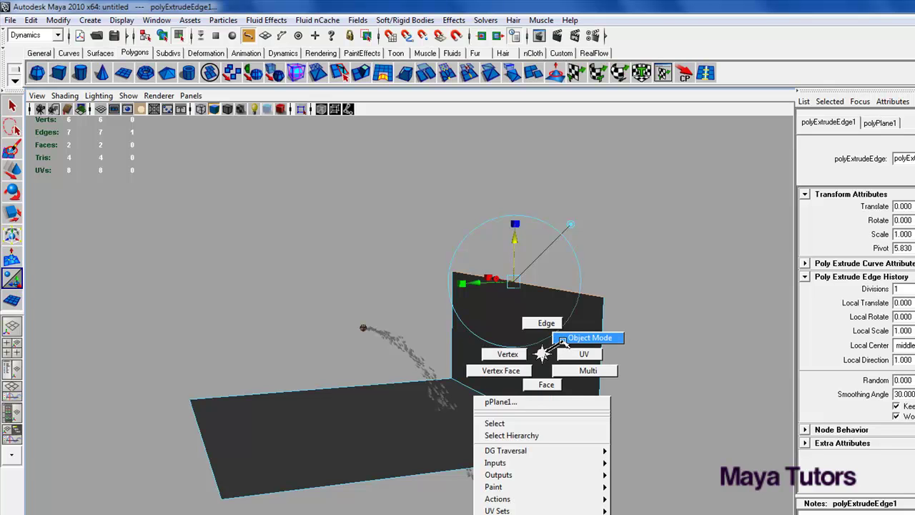
{"action": "right_click_drag", "start_coordinate": [567, 339], "coordinate": [586, 337]}
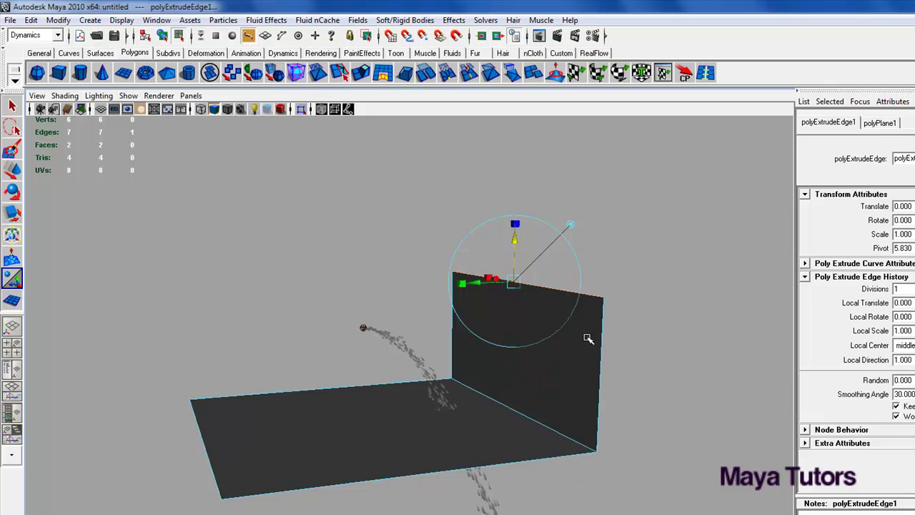
{"action": "left_click_drag", "start_coordinate": [603, 325], "coordinate": [569, 393], "text": "alt"}
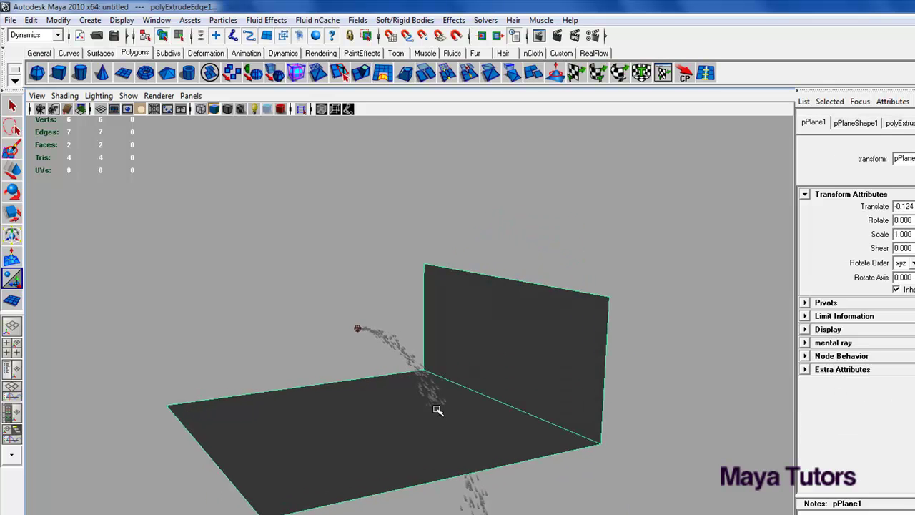
{"action": "left_click_drag", "start_coordinate": [483, 365], "coordinate": [429, 447], "text": "alt"}
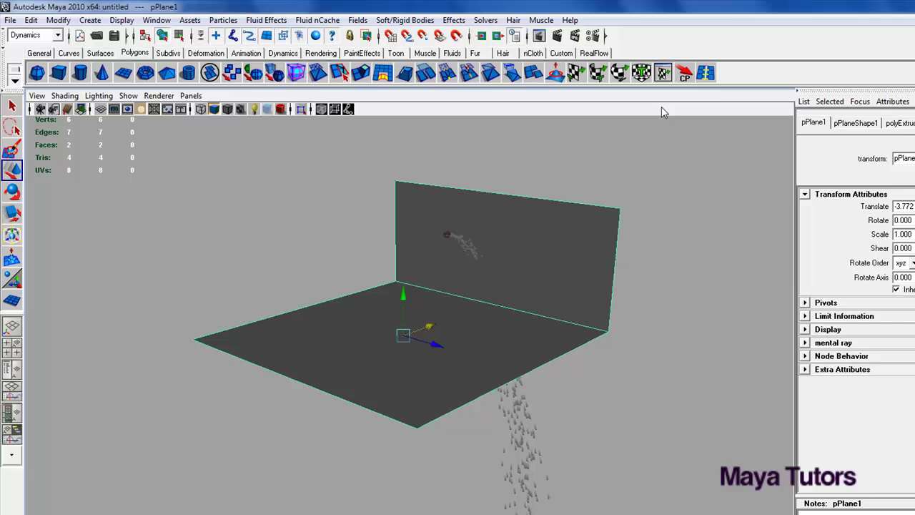
Insert an edge loop down the middle of the floor and wall
{"action": "left_click", "coordinate": [705, 72]}
{"action": "left_click_drag", "start_coordinate": [400, 408], "coordinate": [381, 431], "text": "alt"}
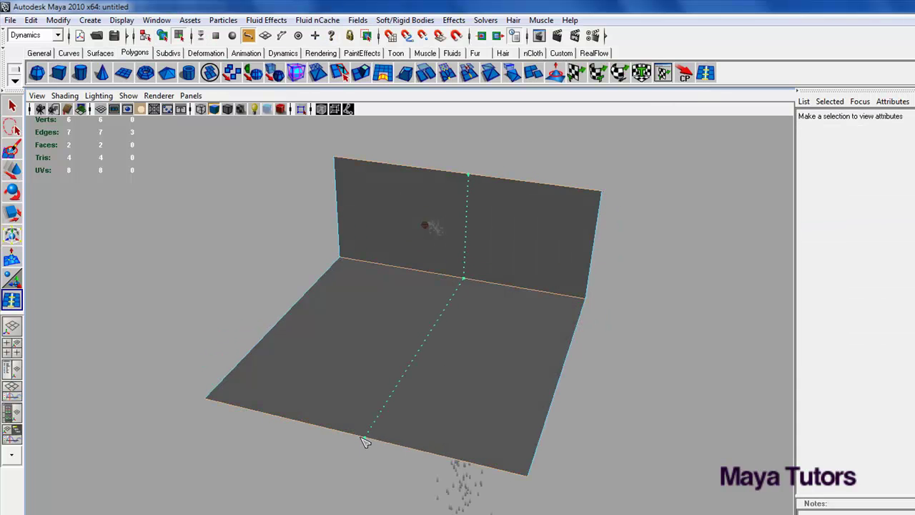
{"action": "left_click", "coordinate": [356, 437]}
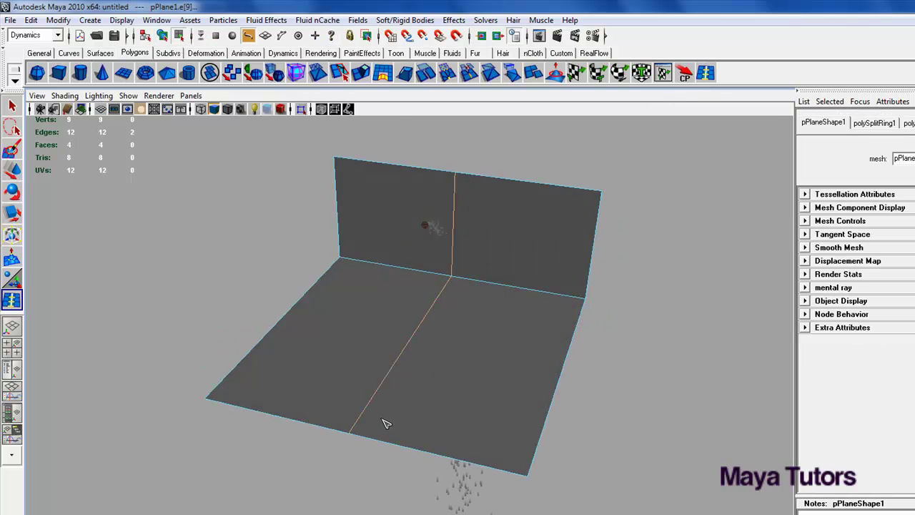
{"action": "left_click_drag", "start_coordinate": [381, 425], "coordinate": [411, 442], "text": "alt"}
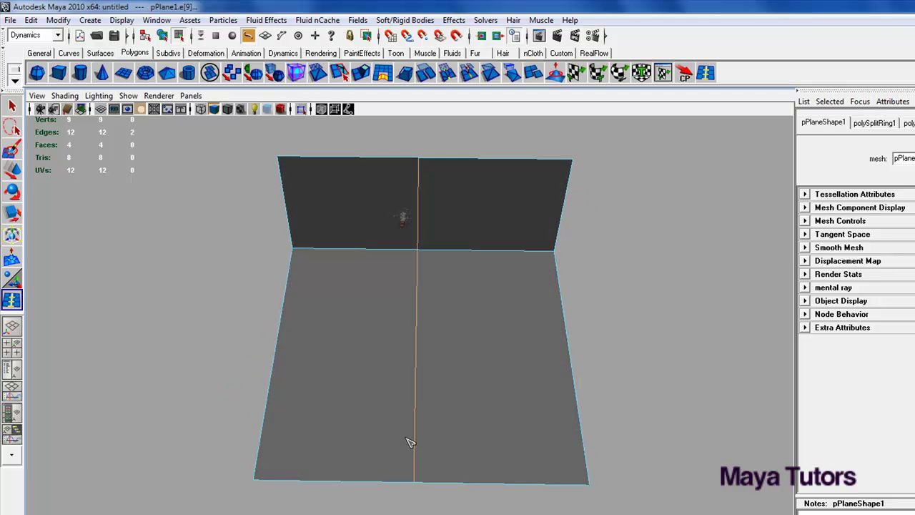
Select the two outer corner vertices at the floor's open end and scale them inward to taper the floor
{"action": "right_click", "coordinate": [422, 372]}
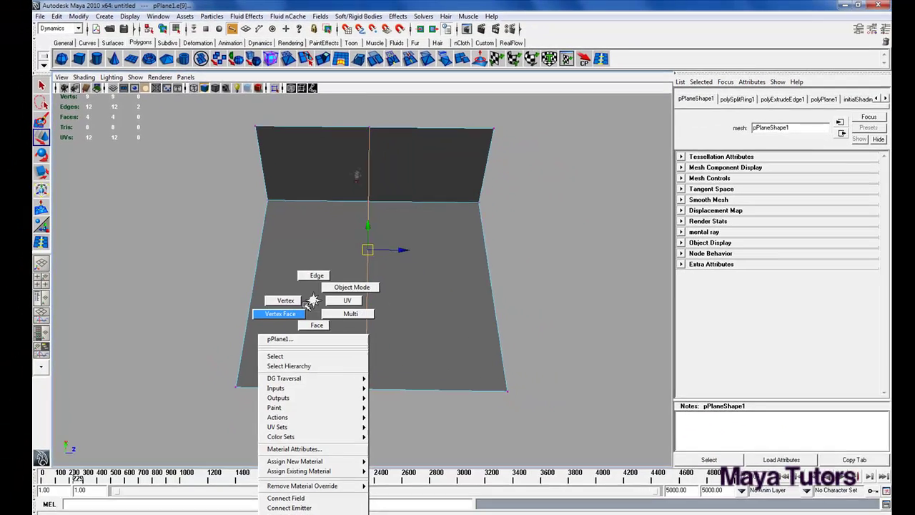
{"action": "right_click_drag", "start_coordinate": [307, 304], "coordinate": [286, 300]}
{"action": "left_click", "coordinate": [236, 387]}
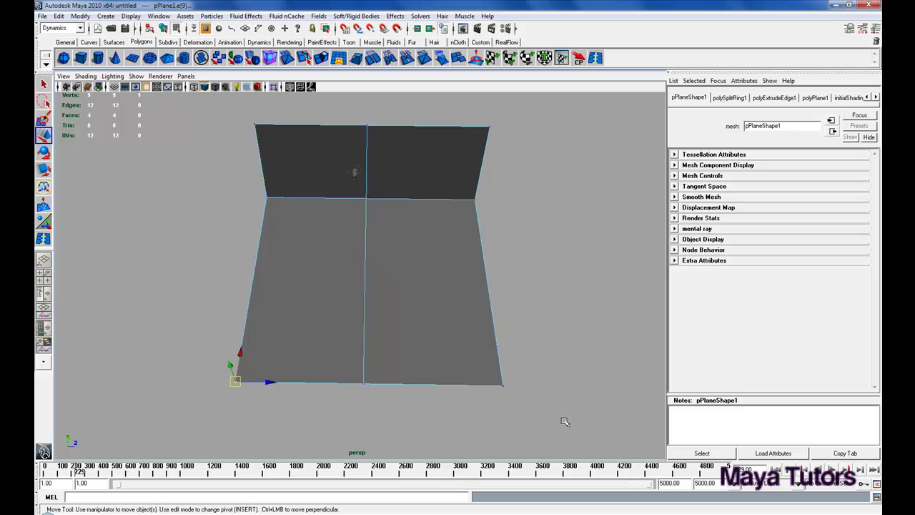
{"action": "left_click_drag", "start_coordinate": [507, 382], "coordinate": [500, 378], "text": "shift"}
{"action": "key", "text": "r"}
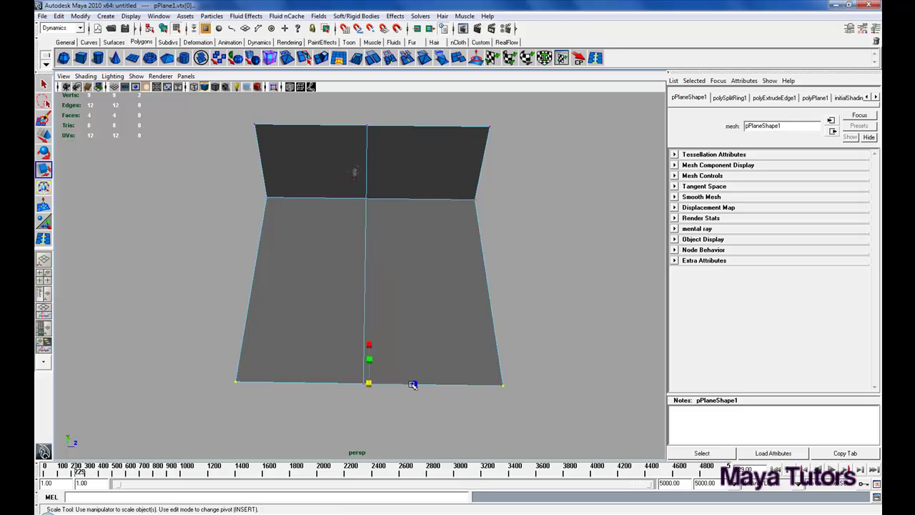
{"action": "left_click_drag", "start_coordinate": [413, 385], "coordinate": [366, 381]}
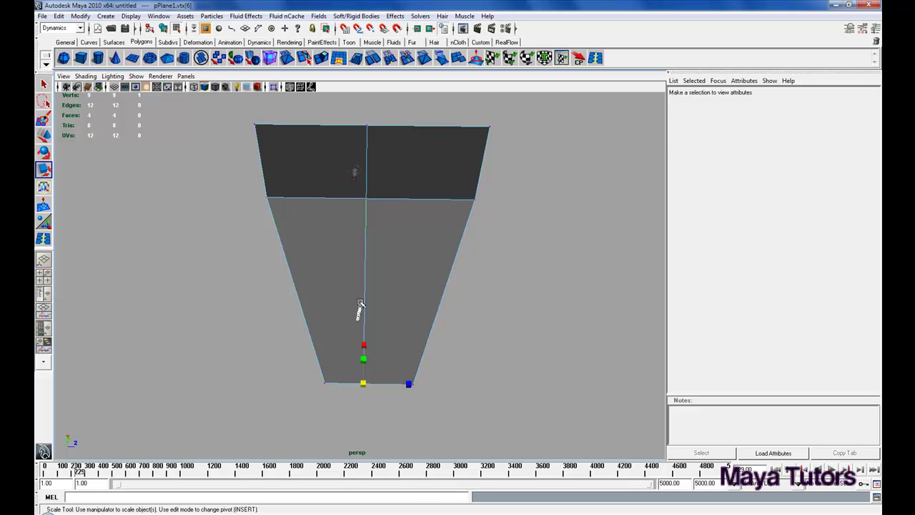
Select the floor's center edge and lower it to shape the floor into a shallow trough
{"action": "right_click_drag", "start_coordinate": [360, 304], "coordinate": [360, 270]}
{"action": "left_click", "coordinate": [365, 293]}
{"action": "left_click_drag", "start_coordinate": [387, 291], "coordinate": [392, 250], "text": "alt"}
{"action": "key", "text": "w"}
{"action": "left_click", "coordinate": [379, 236]}
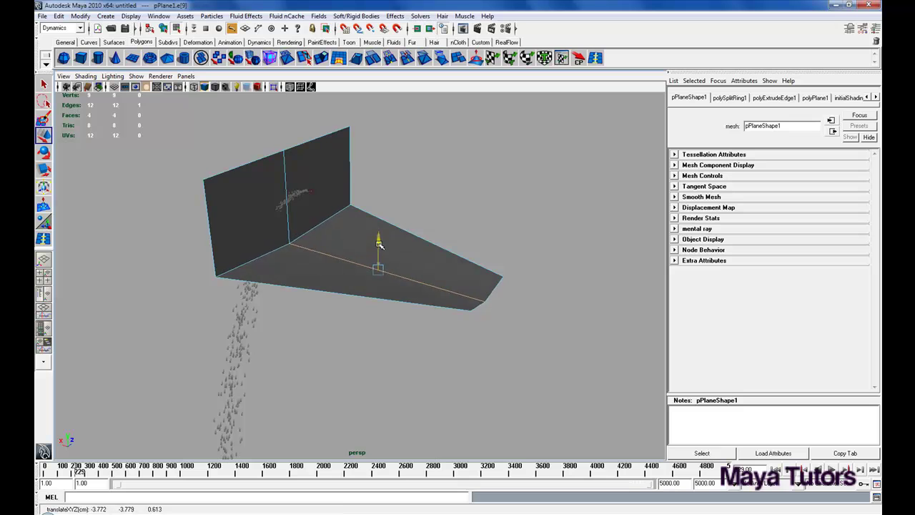
{"action": "left_click_drag", "start_coordinate": [432, 287], "coordinate": [408, 353], "text": "alt"}
{"action": "left_click", "coordinate": [495, 256]}
{"action": "left_click", "coordinate": [403, 341]}
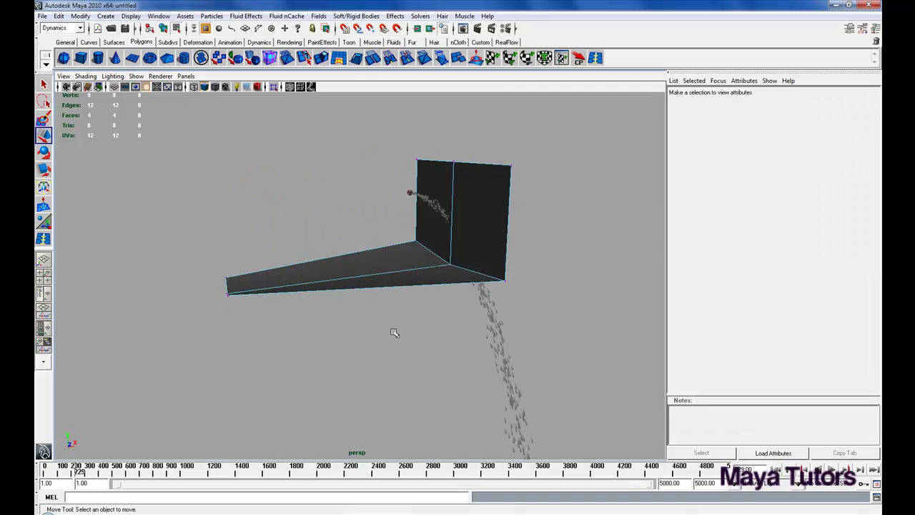
Select the particles together with the trough mesh and apply Make Collide
{"action": "right_click_drag", "start_coordinate": [471, 262], "coordinate": [478, 259]}
{"action": "left_click_drag", "start_coordinate": [475, 267], "coordinate": [419, 247], "text": "alt"}
{"action": "left_click", "coordinate": [422, 245]}
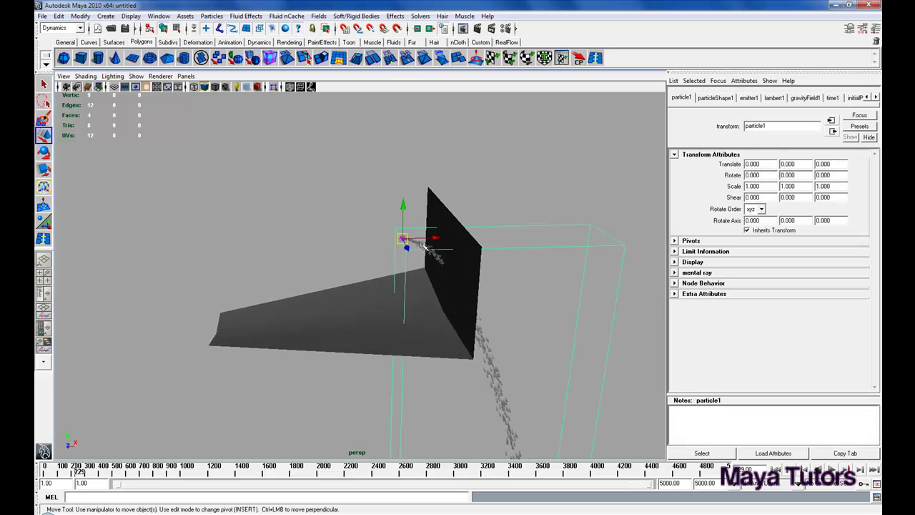
{"action": "left_click", "coordinate": [315, 322]}
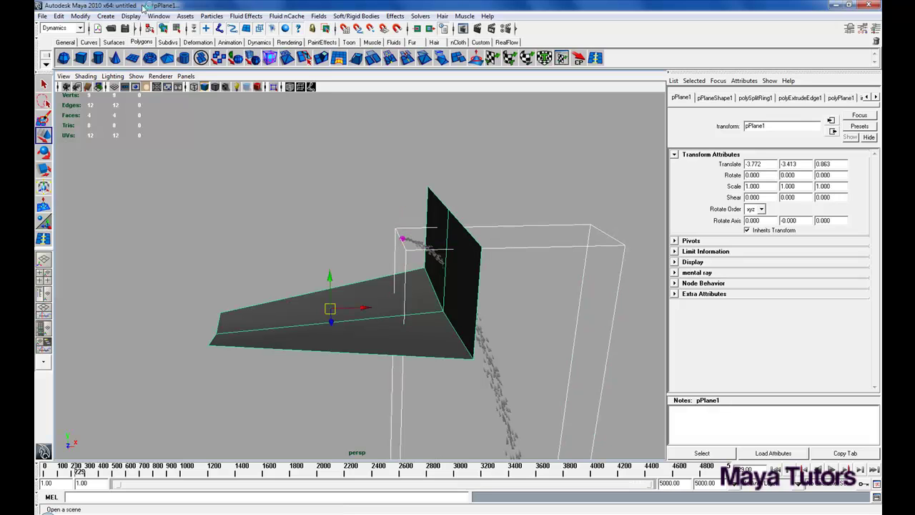
{"action": "left_click", "coordinate": [220, 18]}
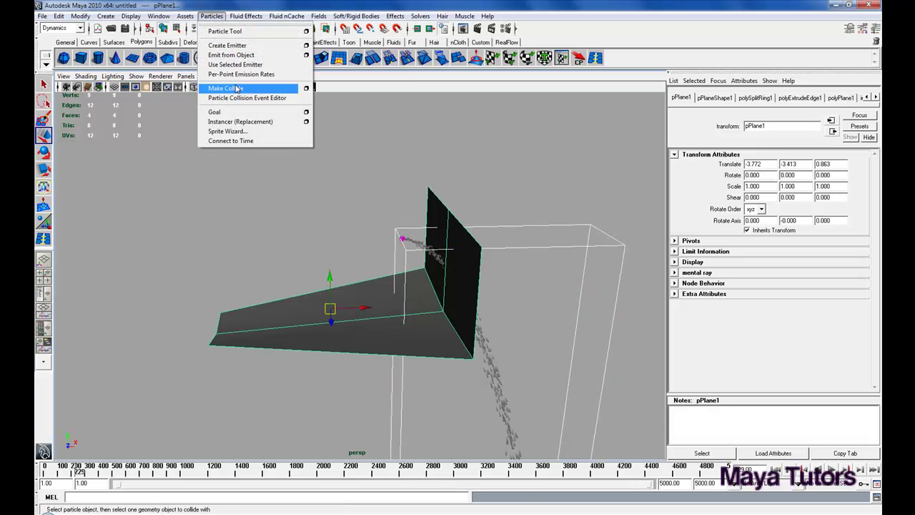
{"action": "left_click", "coordinate": [236, 88]}
Play the emission from the first frame and examine from the side how the particles collide with the wall and floor
{"action": "left_click", "coordinate": [270, 142]}
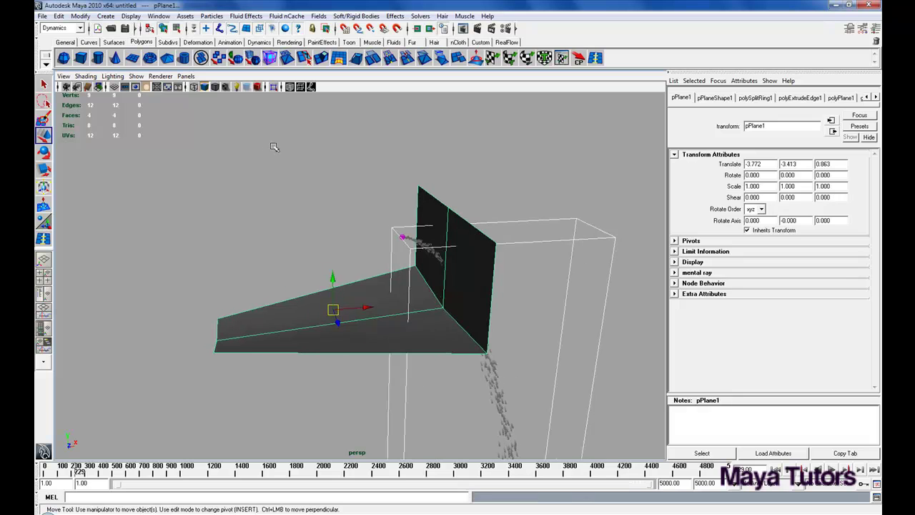
{"action": "left_click", "coordinate": [781, 472]}
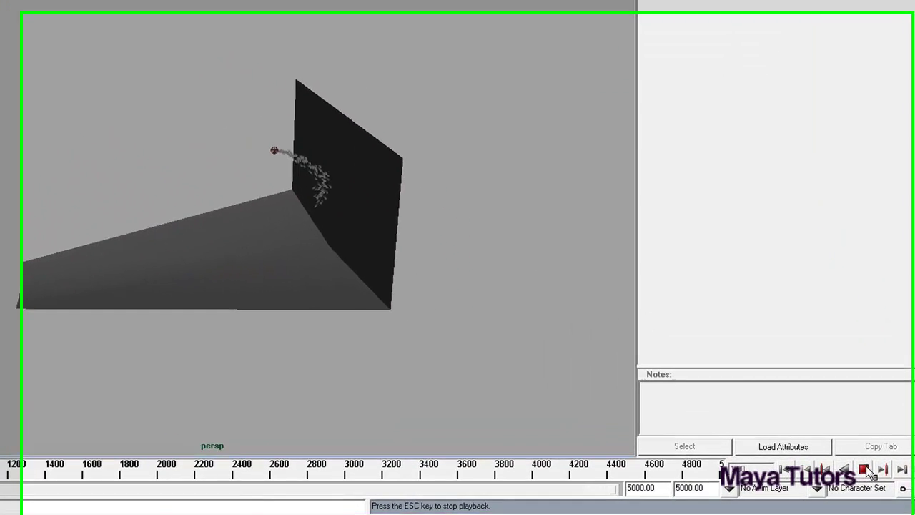
{"action": "left_click_drag", "start_coordinate": [363, 353], "coordinate": [341, 329], "text": "alt"}
{"action": "middle_click_drag", "start_coordinate": [186, 325], "coordinate": [237, 326], "text": "alt"}
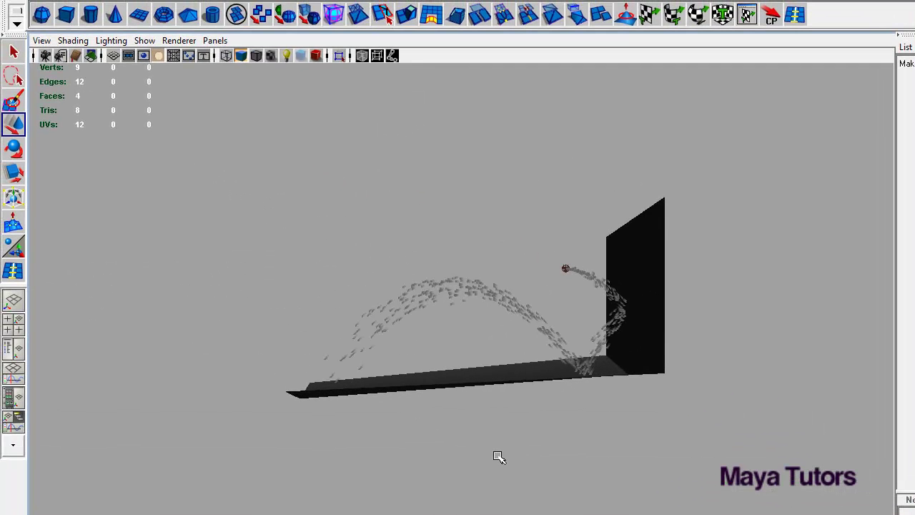
Select the trough mesh and show its geoConnector1 collision attributes
{"action": "left_click_drag", "start_coordinate": [476, 467], "coordinate": [511, 512], "text": "alt"}
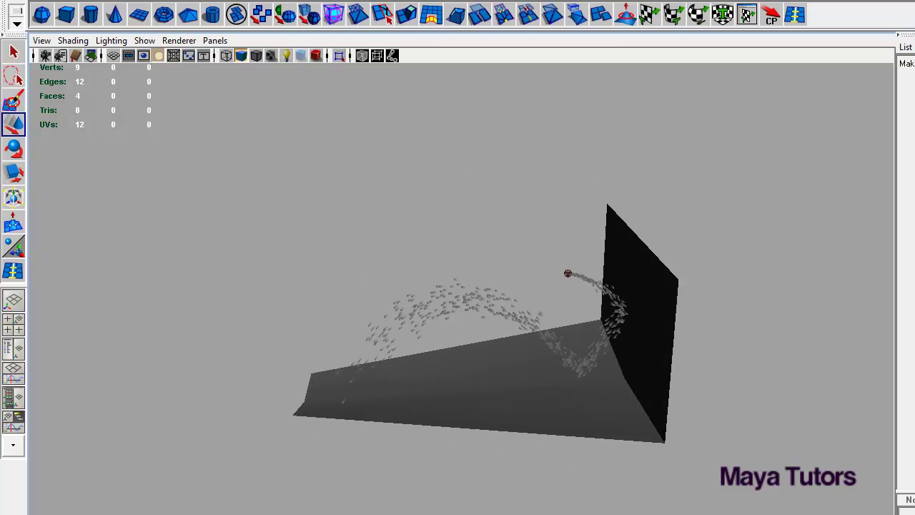
{"action": "left_click", "coordinate": [634, 399]}
{"action": "key", "text": "ctrl+a"}
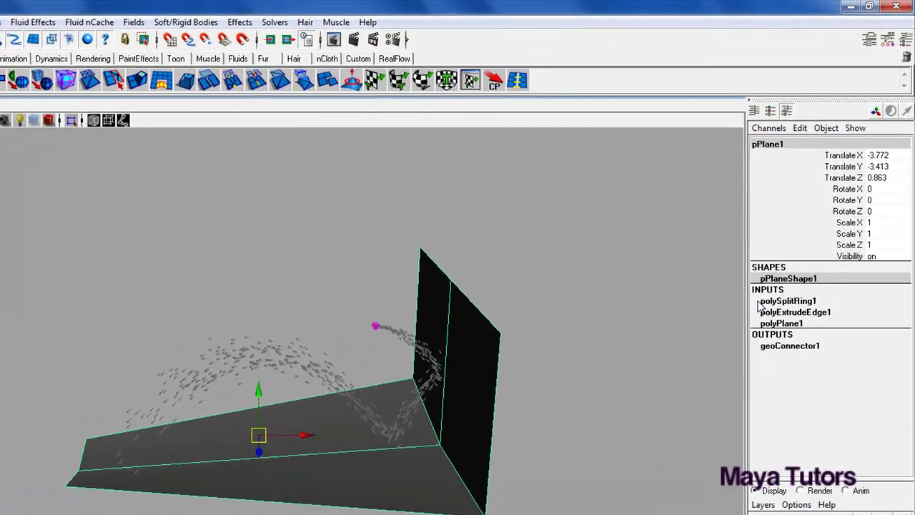
{"action": "left_click", "coordinate": [791, 347]}
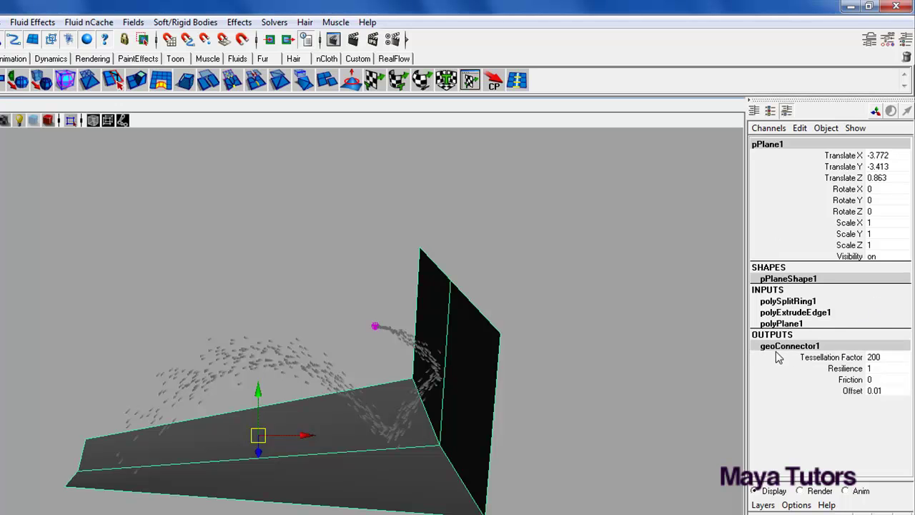
{"action": "left_click_drag", "start_coordinate": [377, 397], "coordinate": [309, 386], "text": "alt"}
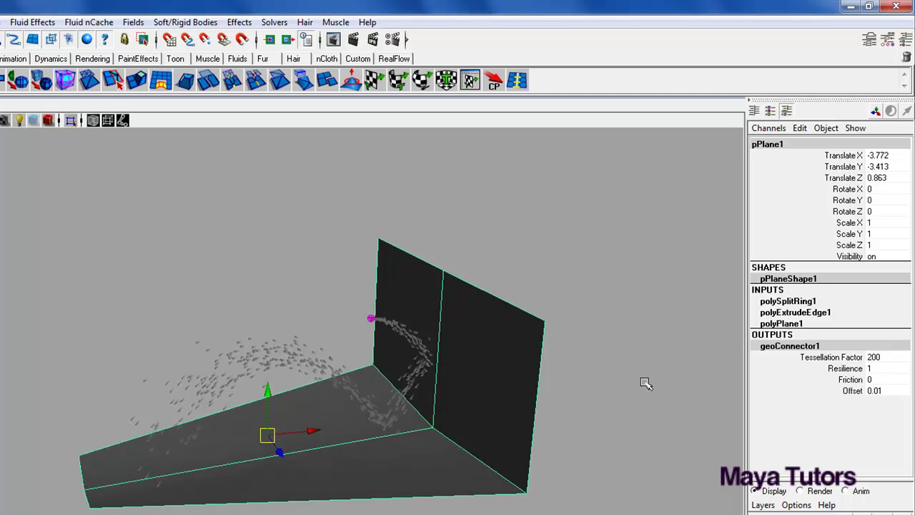
{"action": "left_click_drag", "start_coordinate": [481, 405], "coordinate": [376, 410], "text": "alt"}
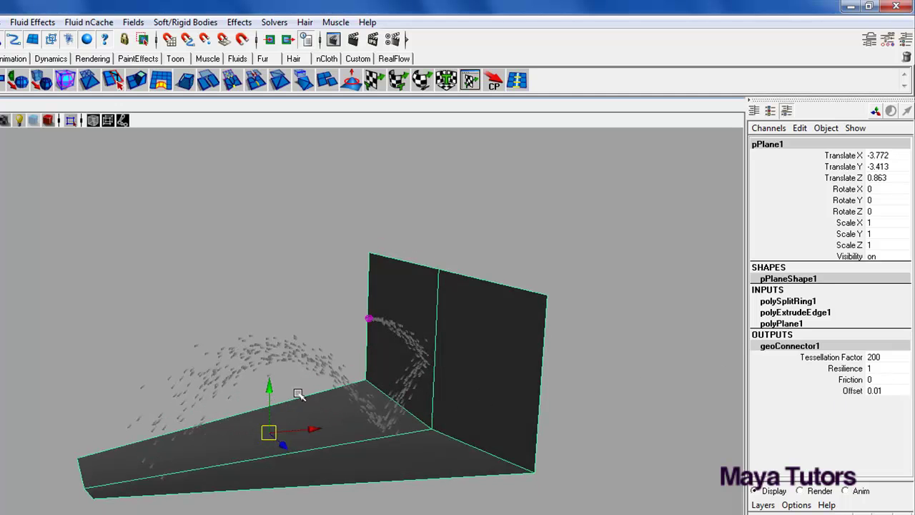
{"action": "left_click_drag", "start_coordinate": [538, 365], "coordinate": [489, 358], "text": "alt"}
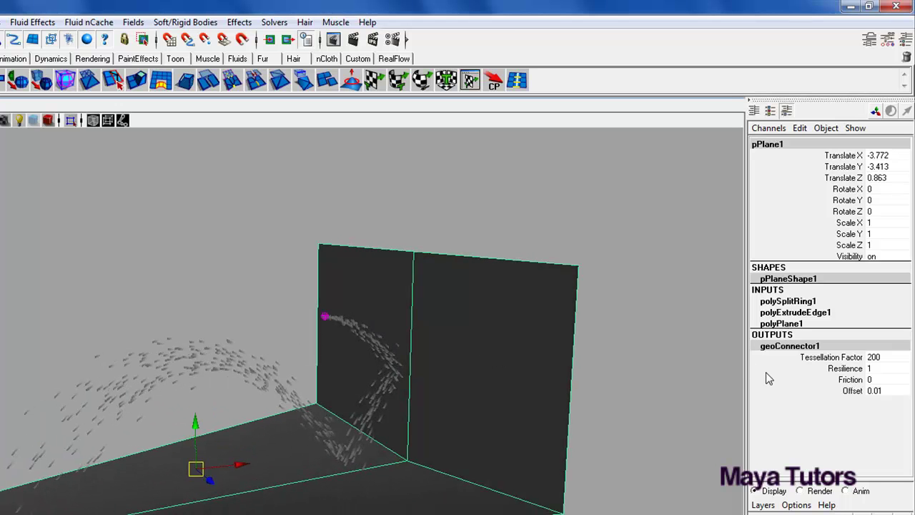
Set the trough's collision resilience to 0.5
{"action": "left_click", "coordinate": [897, 368]}
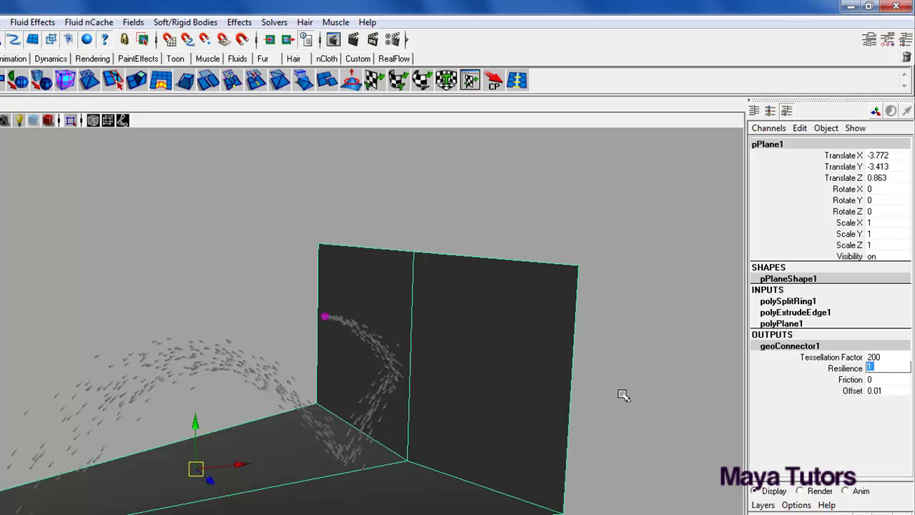
{"action": "left_click_drag", "start_coordinate": [581, 395], "coordinate": [563, 388], "text": "alt"}
{"action": "double_click", "coordinate": [873, 369]}
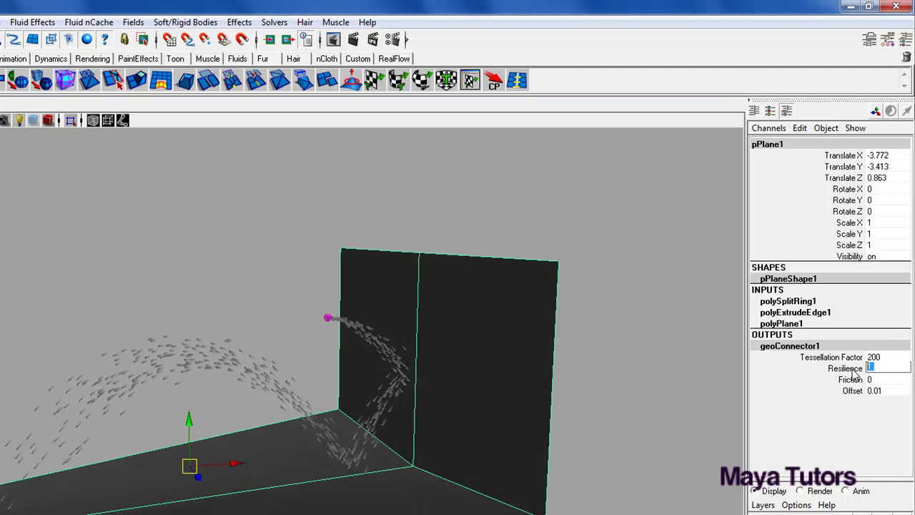
{"action": "type", "text": "0.5"}
{"action": "key", "text": "Return"}
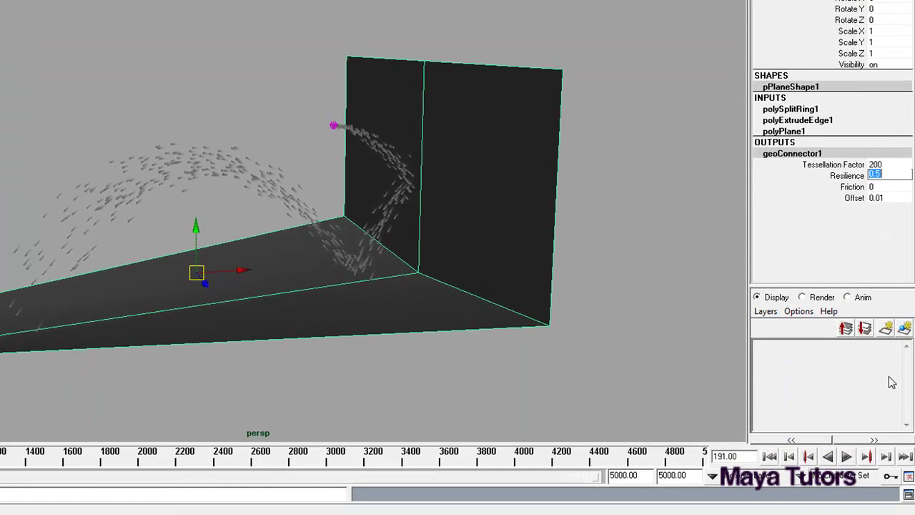
Replay the emission from the first frame and examine from several angles how strongly the particles bounce off the wall and floor
{"action": "left_click", "coordinate": [771, 457]}
{"action": "left_click", "coordinate": [847, 457]}
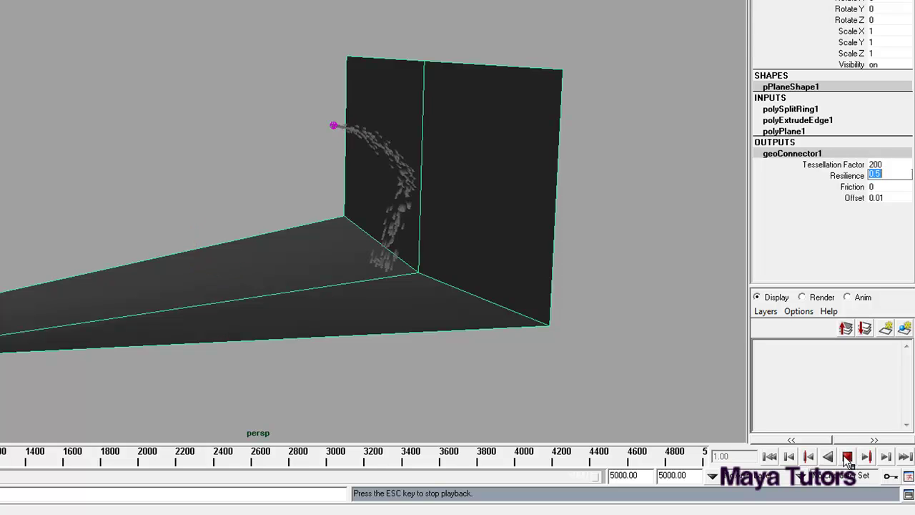
{"action": "left_click_drag", "start_coordinate": [596, 315], "coordinate": [572, 316], "text": "alt"}
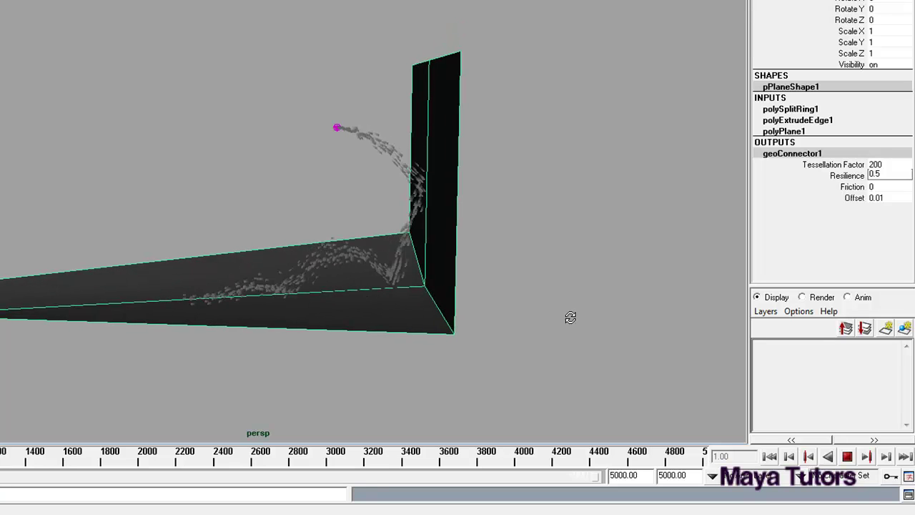
{"action": "left_click", "coordinate": [847, 457]}
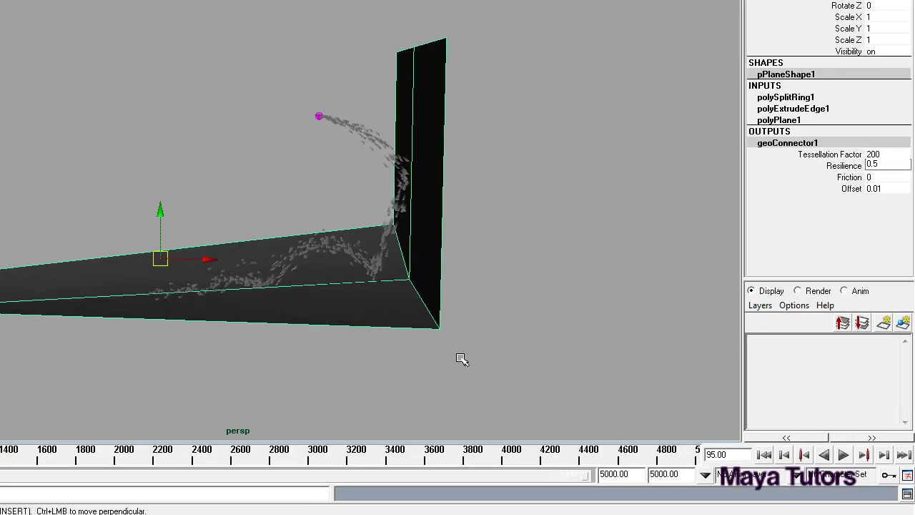
{"action": "key", "text": "space"}
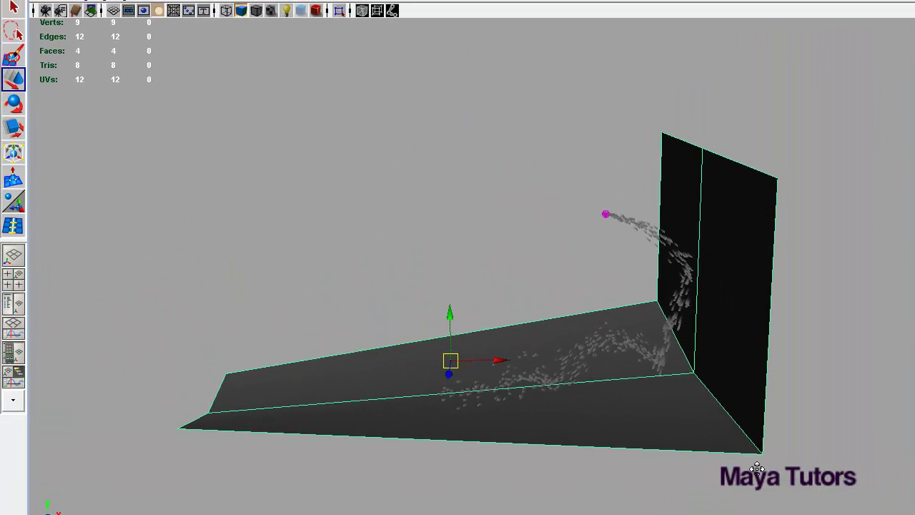
{"action": "middle_click_drag", "start_coordinate": [758, 469], "coordinate": [744, 450], "text": "alt"}
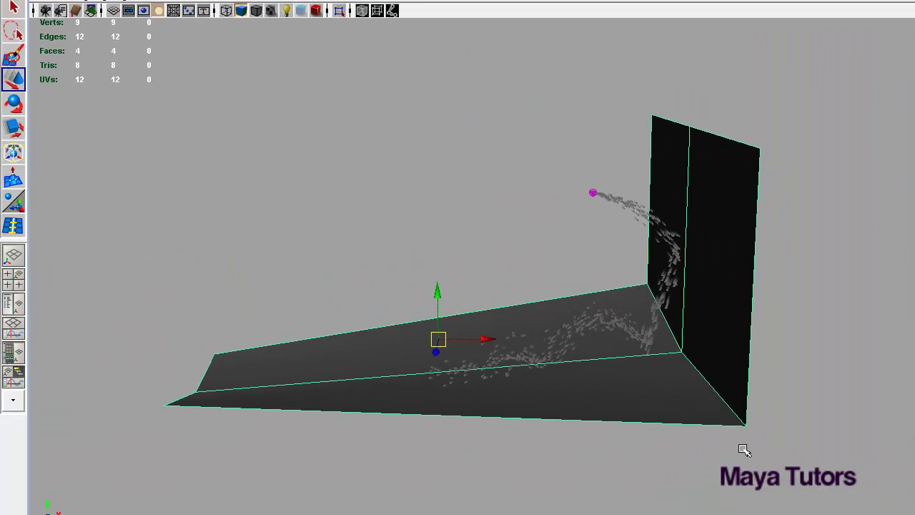
{"action": "mouse_move", "coordinate": [742, 445]}
{"action": "left_mouse_down", "text": "alt"}
{"action": "mouse_move", "coordinate": [739, 434]}
{"action": "mouse_move", "coordinate": [715, 438]}
{"action": "mouse_move", "coordinate": [735, 440]}
{"action": "left_mouse_up", "text": "alt"}
Set the friction of the trough's geoConnector1 to 0.001
{"action": "left_click", "coordinate": [887, 303]}
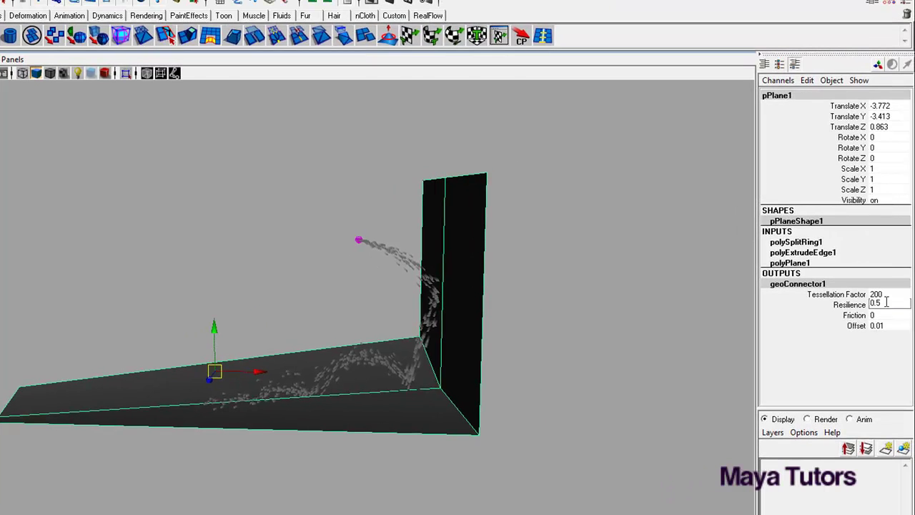
{"action": "left_click_drag", "start_coordinate": [887, 304], "coordinate": [877, 303]}
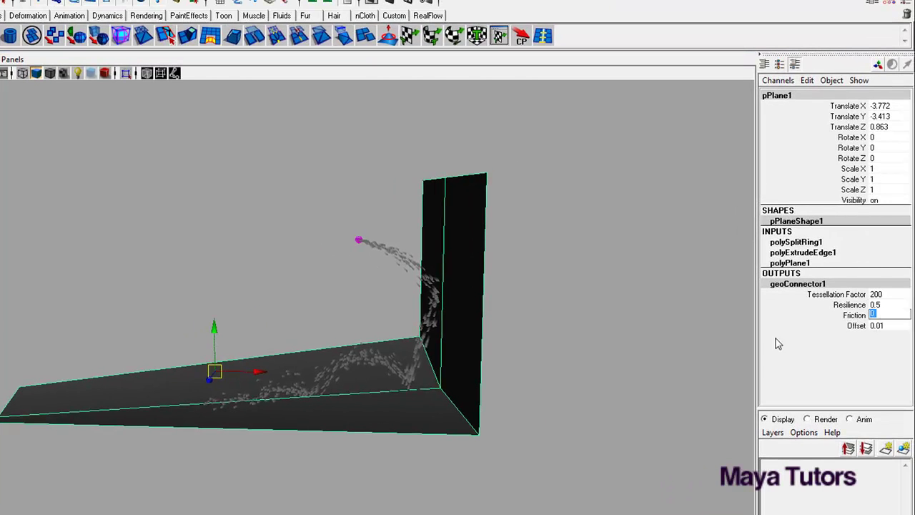
{"action": "left_click_drag", "start_coordinate": [666, 349], "coordinate": [672, 388], "text": "alt"}
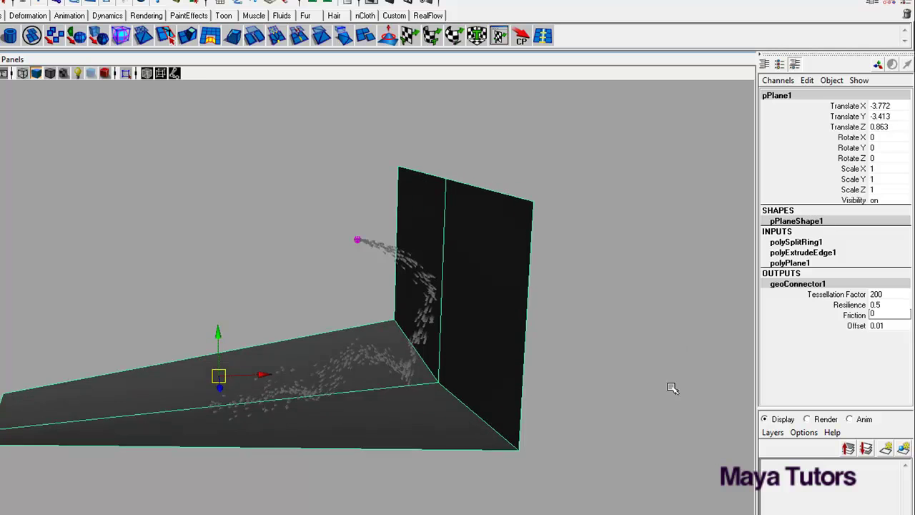
{"action": "left_click_drag", "start_coordinate": [662, 428], "coordinate": [622, 432], "text": "alt"}
{"action": "left_click_drag", "start_coordinate": [392, 436], "coordinate": [856, 356], "text": "alt"}
{"action": "left_click", "coordinate": [885, 314]}
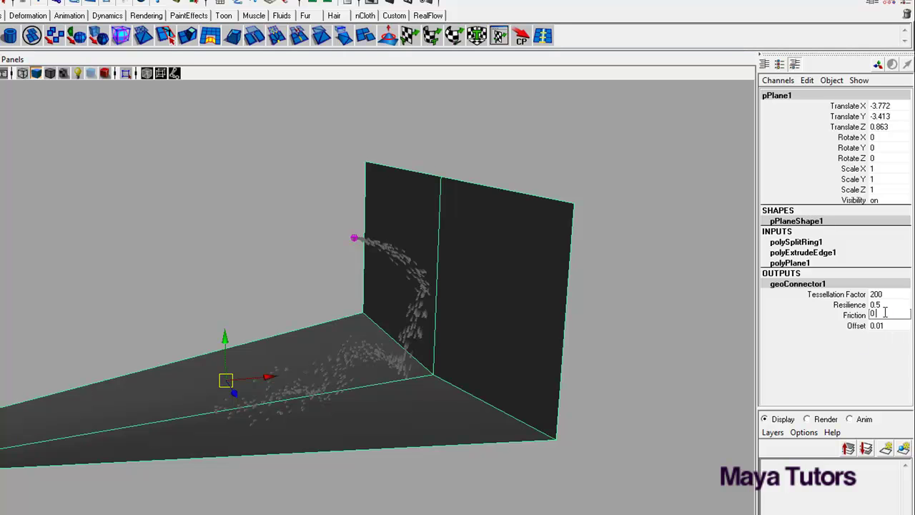
{"action": "left_click_drag", "start_coordinate": [403, 368], "coordinate": [484, 365], "text": "alt"}
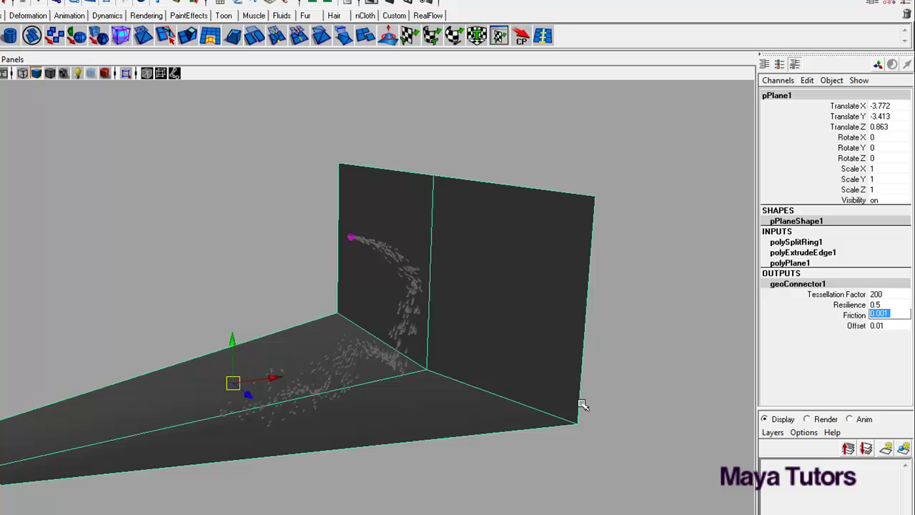
{"action": "left_click_drag", "start_coordinate": [583, 404], "coordinate": [538, 405], "text": "alt"}
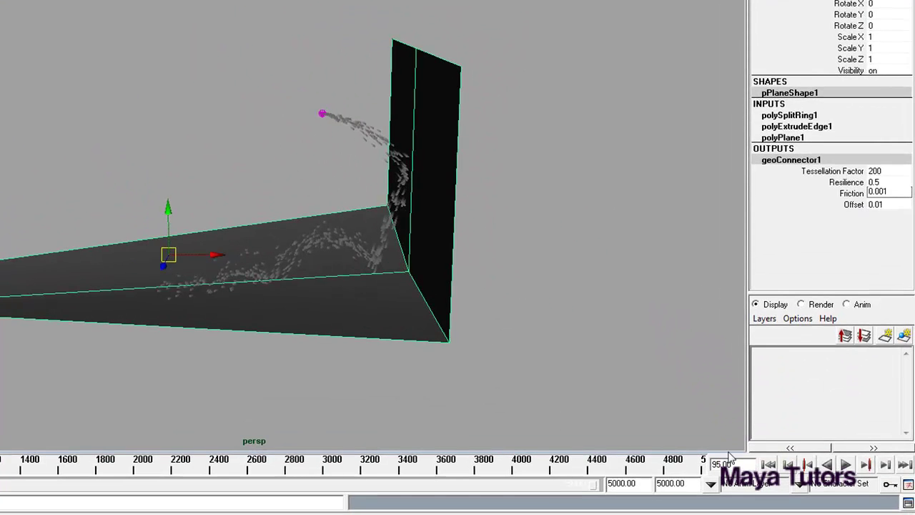
Play the simulation from the start to check how the particles slide along the trough with the new friction
{"action": "left_click", "coordinate": [769, 465]}
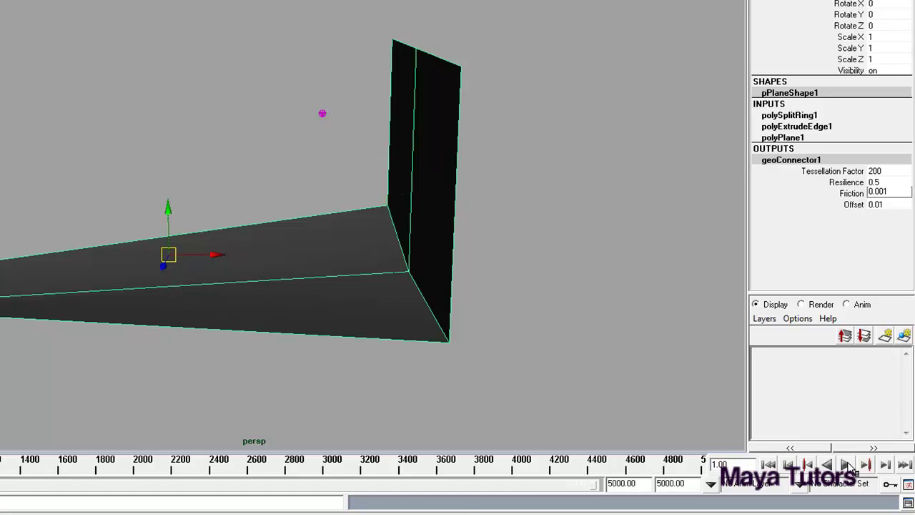
{"action": "left_click", "coordinate": [847, 465]}
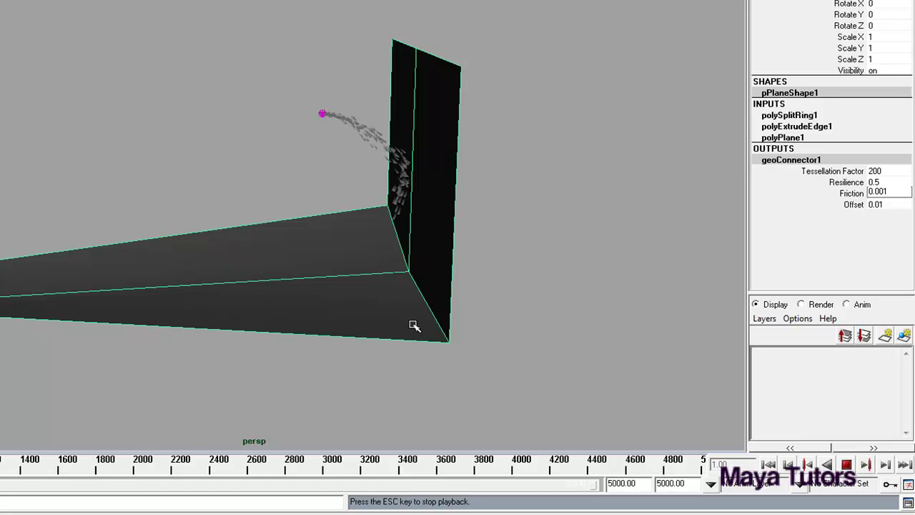
{"action": "left_click_drag", "start_coordinate": [414, 325], "coordinate": [413, 317], "text": "alt"}
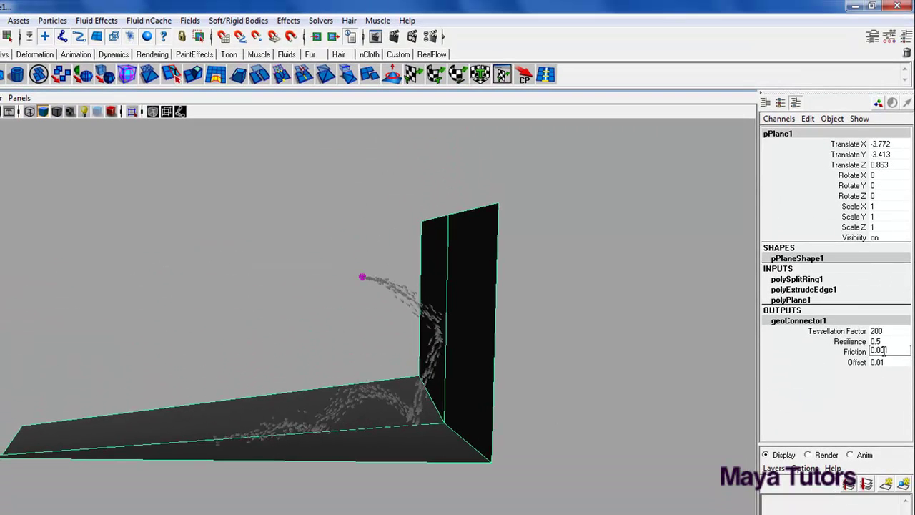
Set the trough's collision resilience to 0.4, check the particle flow from the front, and stop playback
{"action": "left_click", "coordinate": [884, 341]}
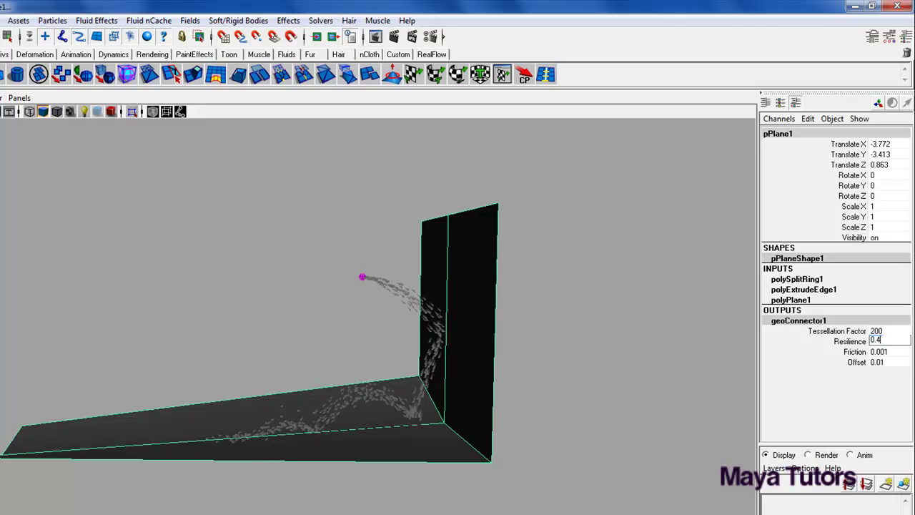
{"action": "left_click_drag", "start_coordinate": [589, 382], "coordinate": [609, 426], "text": "alt"}
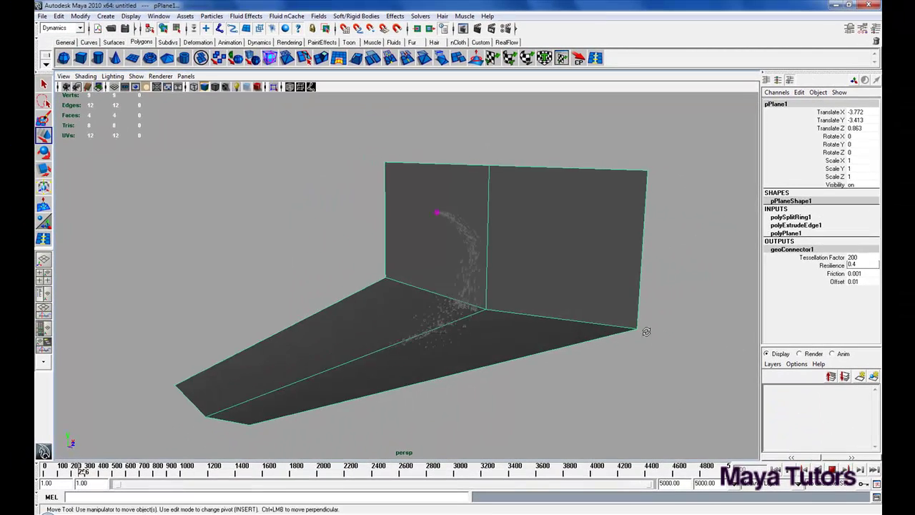
{"action": "left_click_drag", "start_coordinate": [646, 331], "coordinate": [636, 337], "text": "alt"}
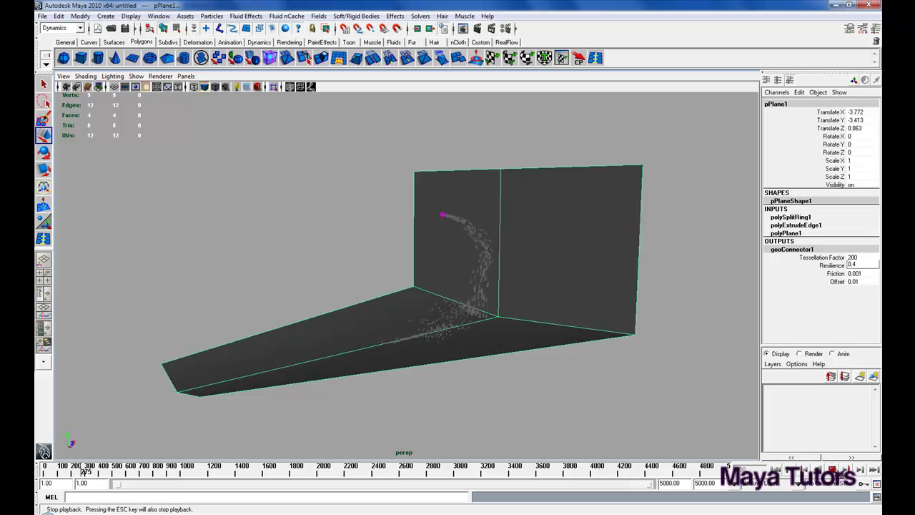
{"action": "left_click", "coordinate": [832, 470]}
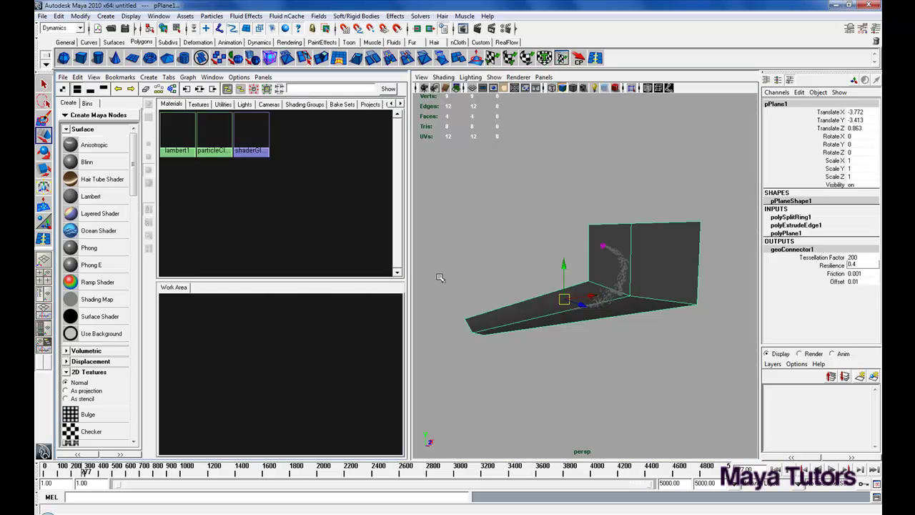
Create a Blinn material in the Hypershade and set its color to light cyan-blue with hue about 190, saturation 0.725 and value 1
{"action": "left_click_drag", "start_coordinate": [435, 277], "coordinate": [432, 287], "text": "alt"}
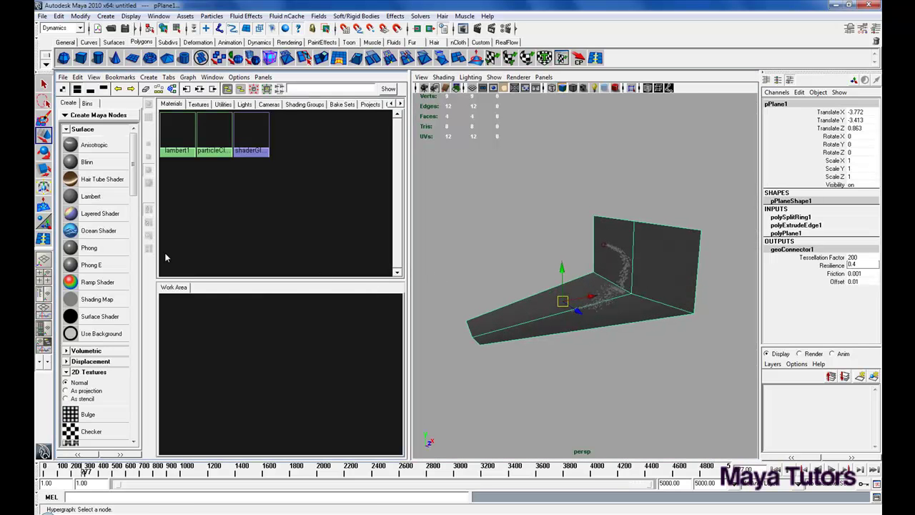
{"action": "left_click", "coordinate": [85, 162]}
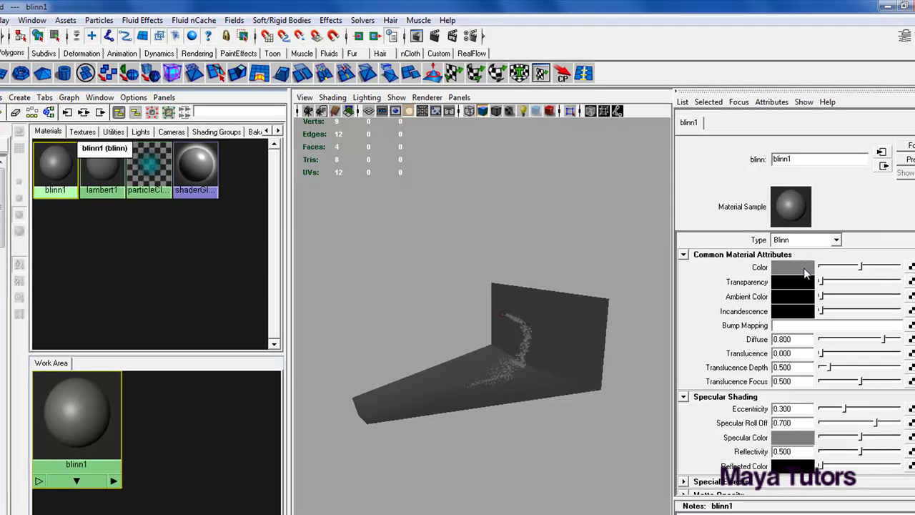
{"action": "left_click", "coordinate": [804, 267]}
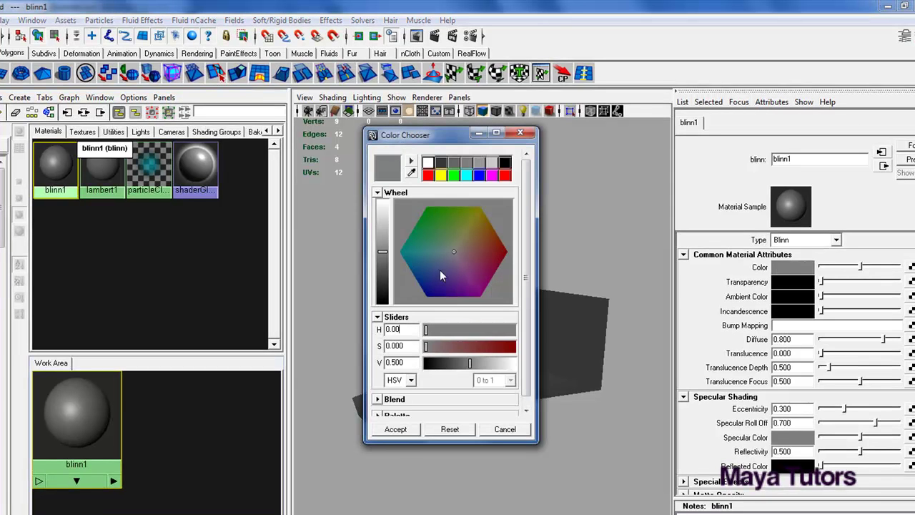
{"action": "mouse_move", "coordinate": [440, 273]}
{"action": "left_mouse_down"}
{"action": "mouse_move", "coordinate": [449, 266]}
{"action": "mouse_move", "coordinate": [436, 265]}
{"action": "mouse_move", "coordinate": [434, 250]}
{"action": "mouse_move", "coordinate": [419, 257]}
{"action": "left_mouse_up"}
{"action": "left_click", "coordinate": [465, 175]}
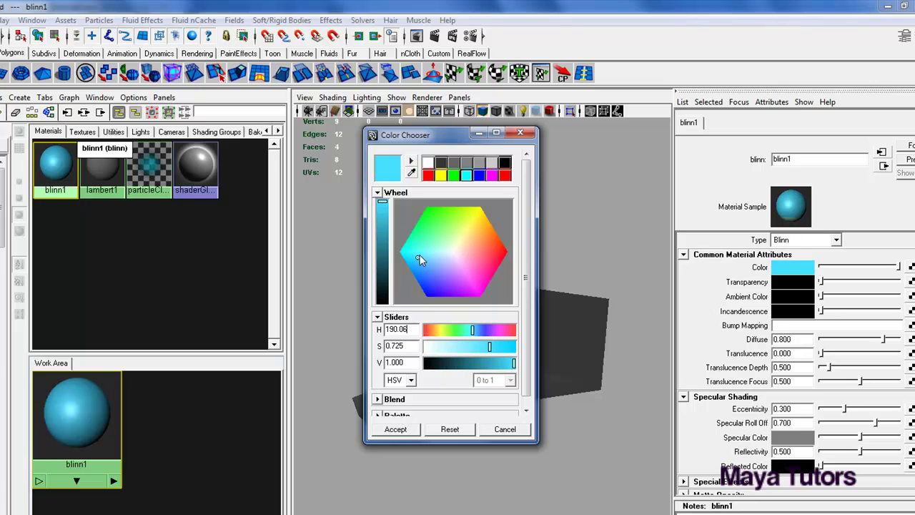
{"action": "left_click", "coordinate": [387, 432]}
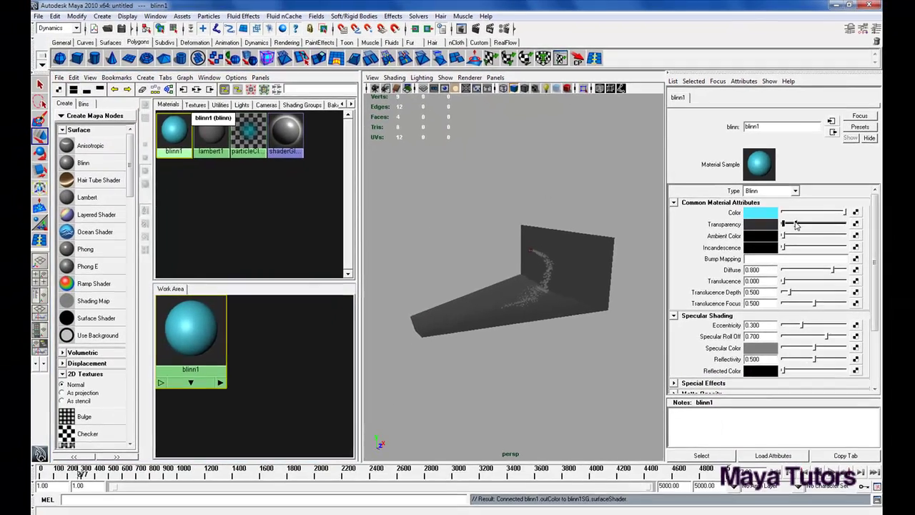
Raise the Blinn material's transparency to a medium-light gray and its ambient color to light gray
{"action": "left_click", "coordinate": [864, 283]}
{"action": "left_click_drag", "start_coordinate": [817, 224], "coordinate": [838, 236]}
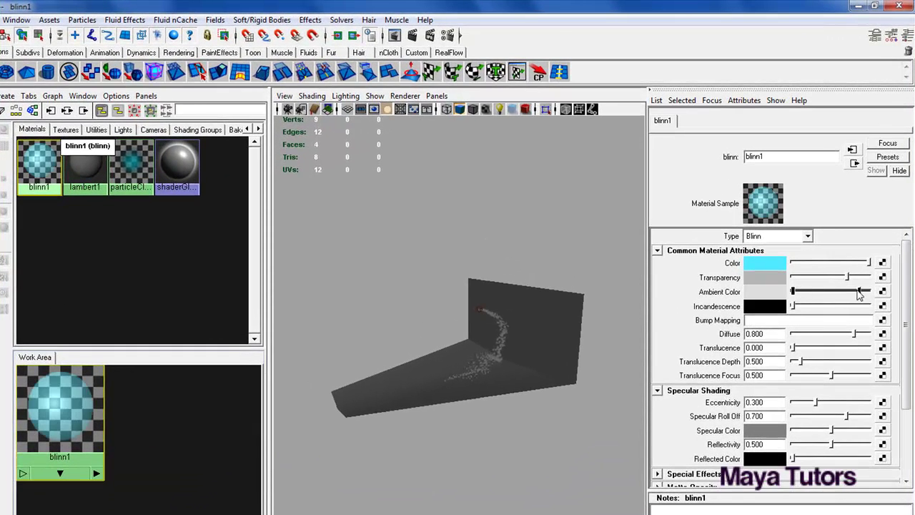
{"action": "left_click_drag", "start_coordinate": [859, 293], "coordinate": [794, 307]}
Set the Blinn material's translucence to 1 and its specular eccentricity to about 0.223
{"action": "scroll", "coordinate": [782, 318], "scroll_direction": "down", "scroll_amount": 1}
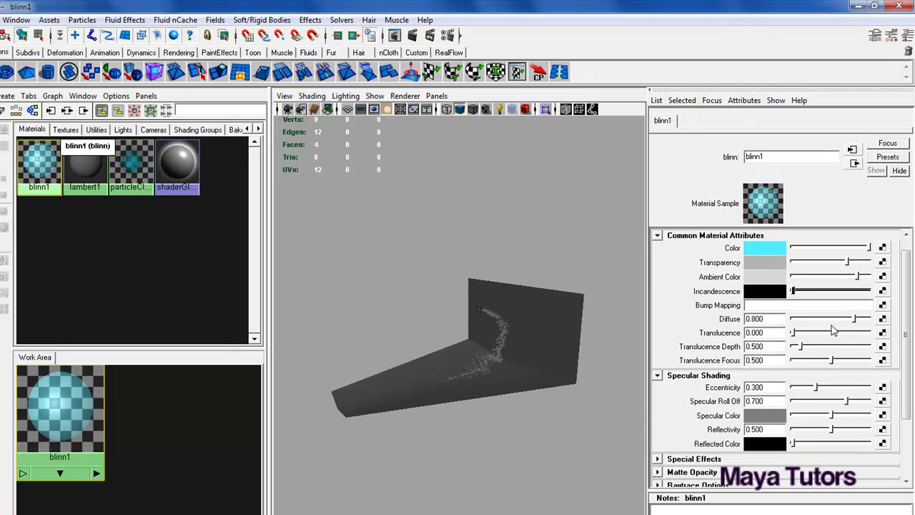
{"action": "scroll", "coordinate": [833, 329], "scroll_direction": "down", "scroll_amount": 1}
{"action": "left_click_drag", "start_coordinate": [806, 318], "coordinate": [871, 322]}
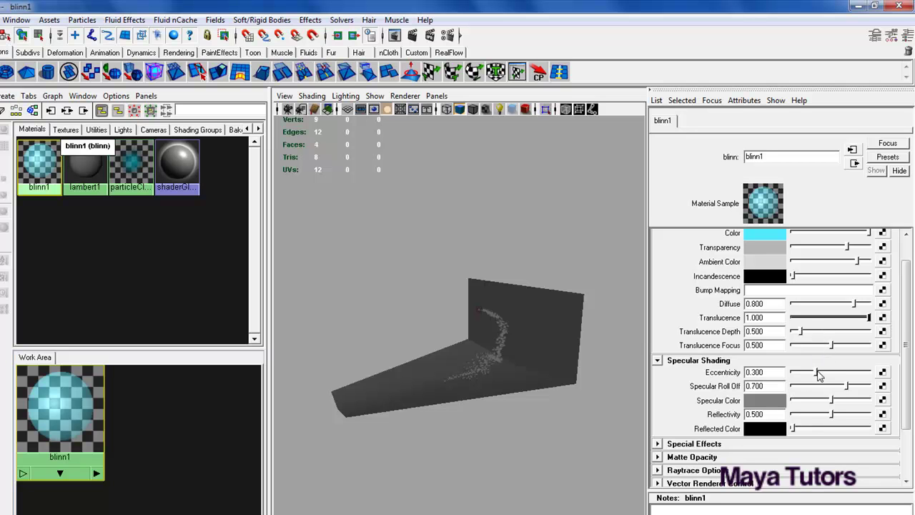
{"action": "mouse_move", "coordinate": [819, 373]}
{"action": "left_mouse_down"}
{"action": "mouse_move", "coordinate": [844, 372]}
{"action": "mouse_move", "coordinate": [813, 373]}
{"action": "left_mouse_up"}
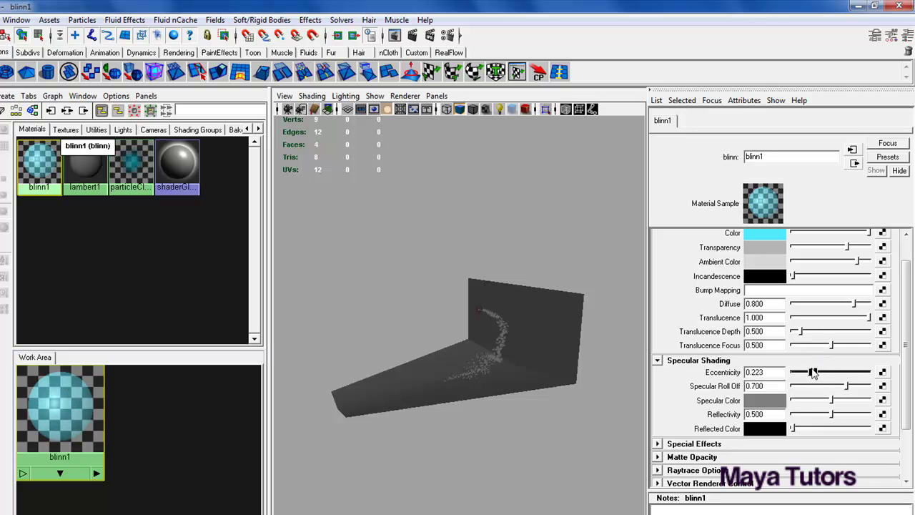